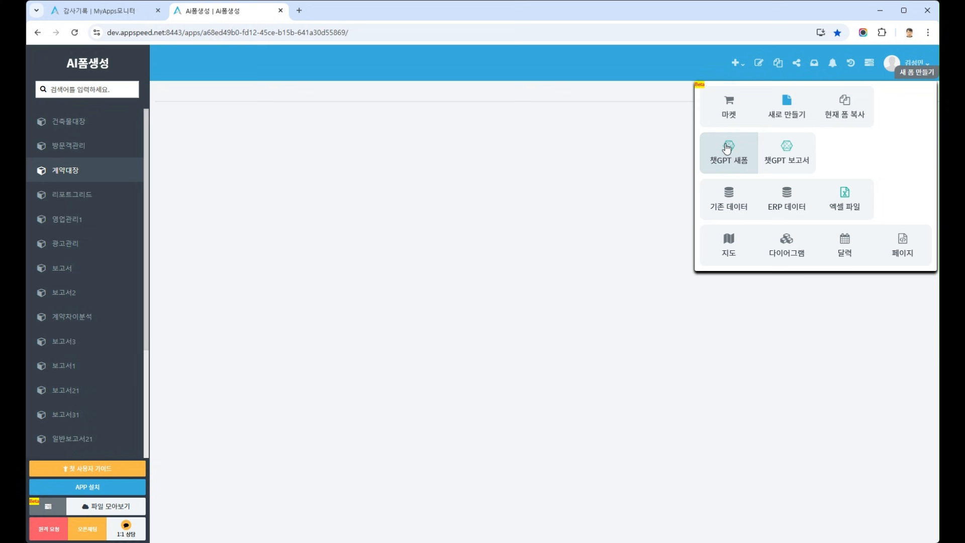
- Generate a new ChatGPT form with the prompt "돼지열병을 관리하는 행정담당자로서 돼지열병을 관리하기 위한 지역중심의 자료관리 폼을 만들어줘"
click(727, 147)
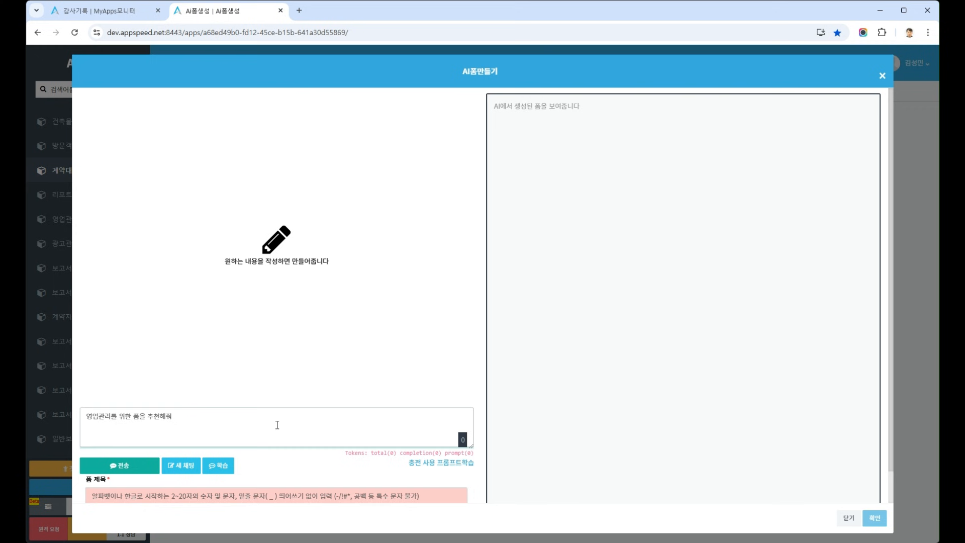
text(돼지열병을 관리해)
text(는 행정담다)
text(자로서 )
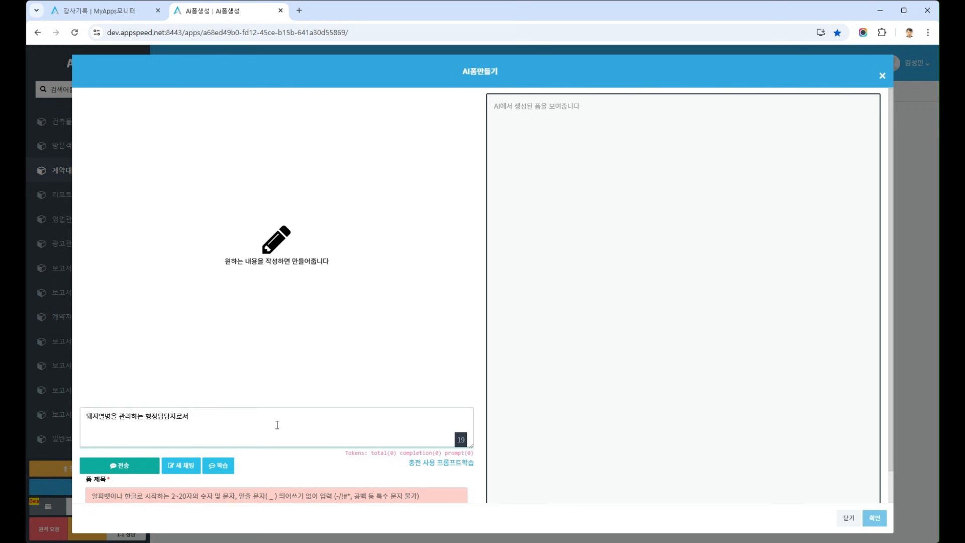
text(ㄷ)
text(돼지열병을)
text( 관리하기 윌)
text(한 지역중)
text(심의 관리)
key(BackSpace)
key(BackSpace)
text(자료관리 )
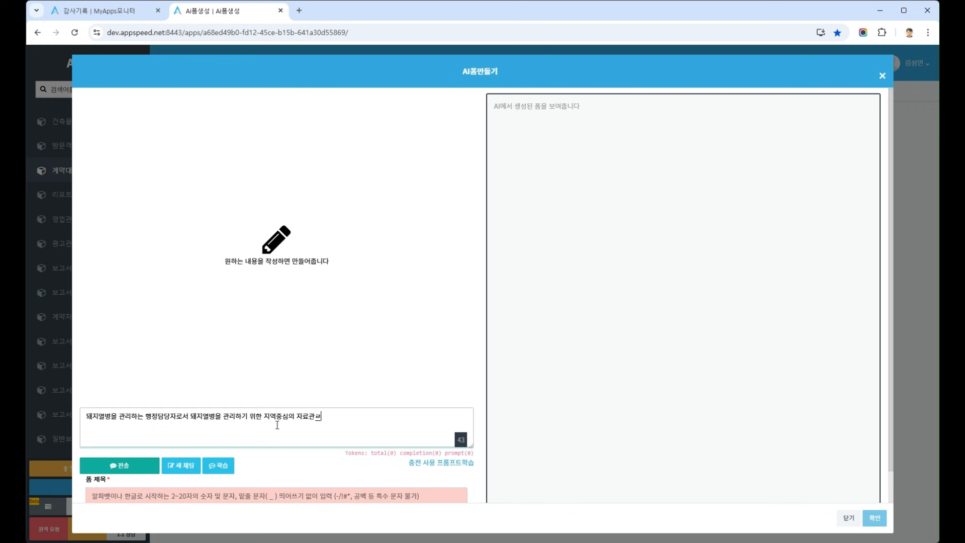
text(폼을 ㅁ들어주)
click(103, 469)
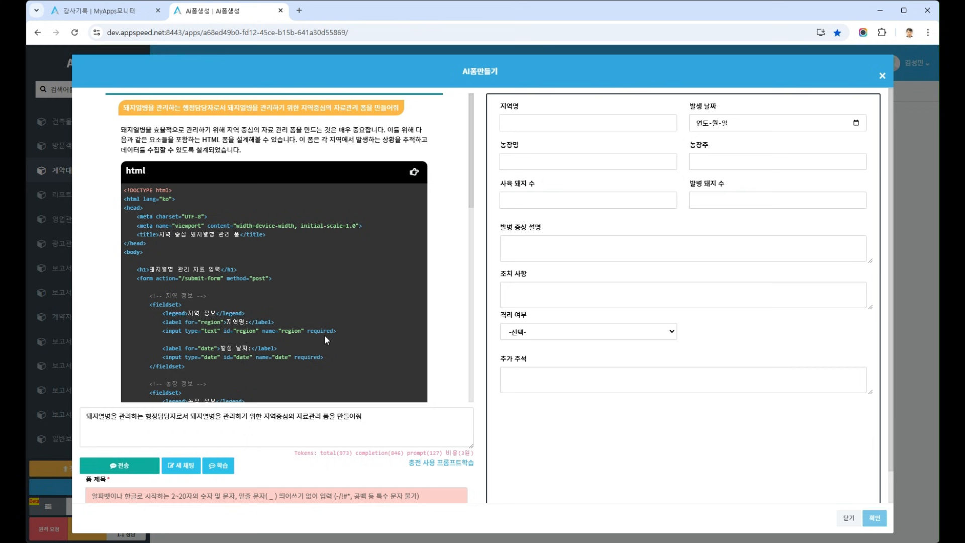
- Review the generated HTML code, its description and the fields in the form preview, including 지역명 and 격리 여부
scroll(299, 344, down, 8)
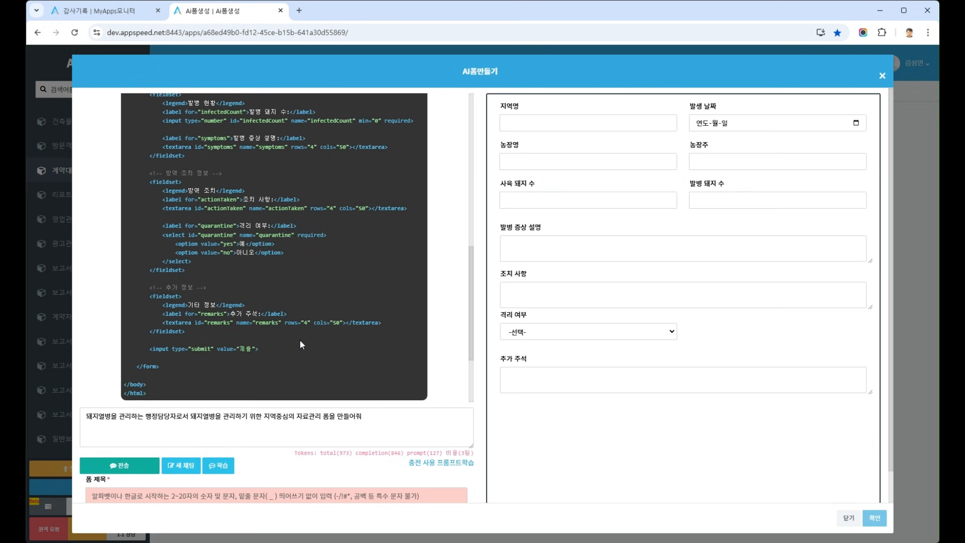
scroll(300, 345, down, 2)
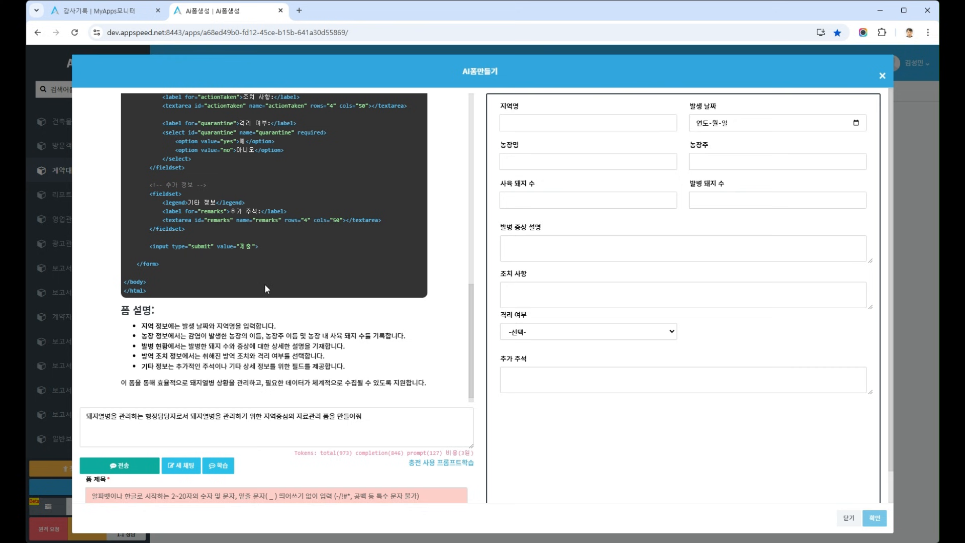
scroll(267, 289, up, 10)
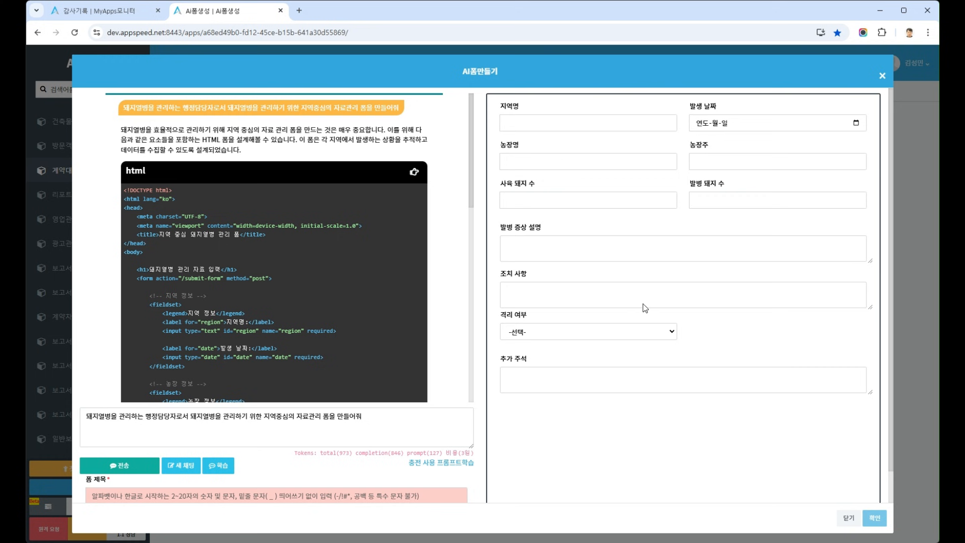
click(585, 123)
click(584, 333)
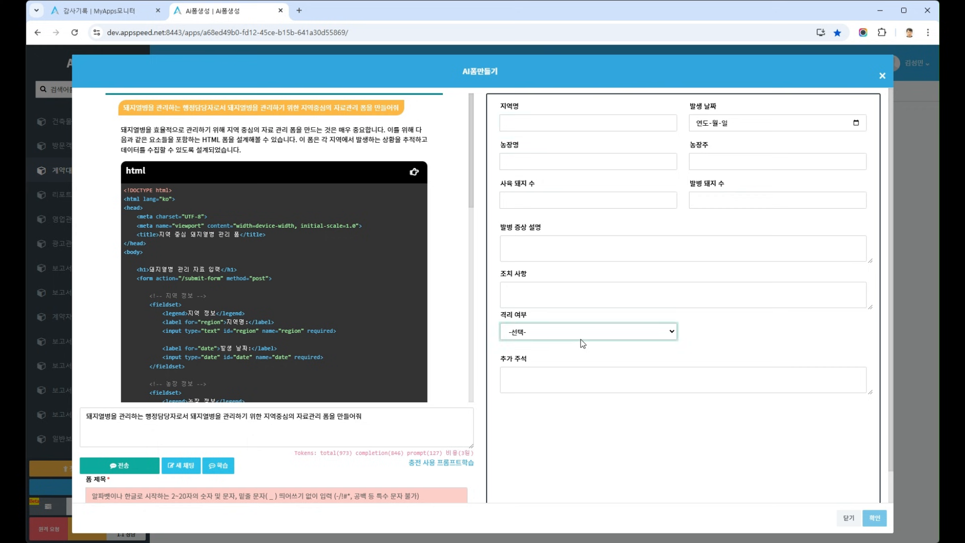
click(608, 225)
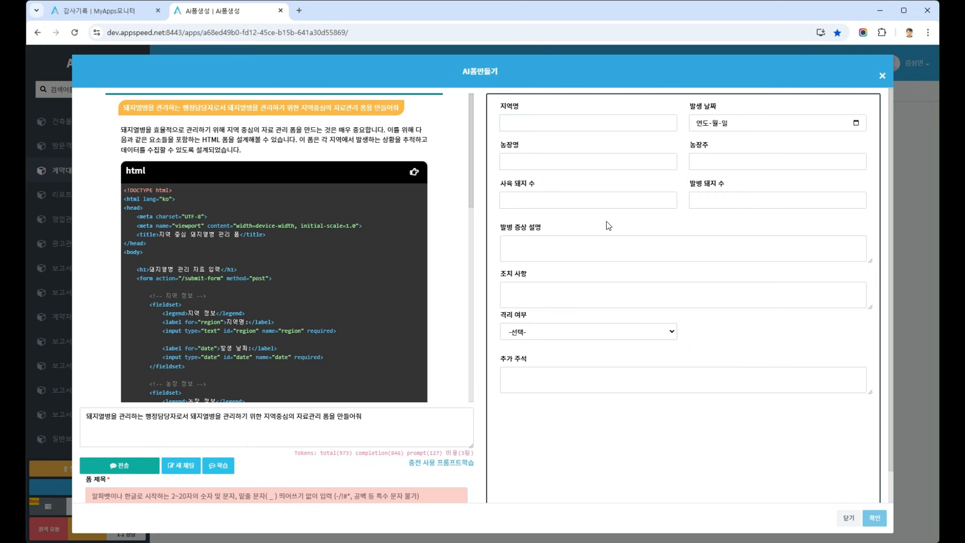
- Title the generated form 돼지열병관리폼 and confirm its creation
scroll(329, 467, down, 1)
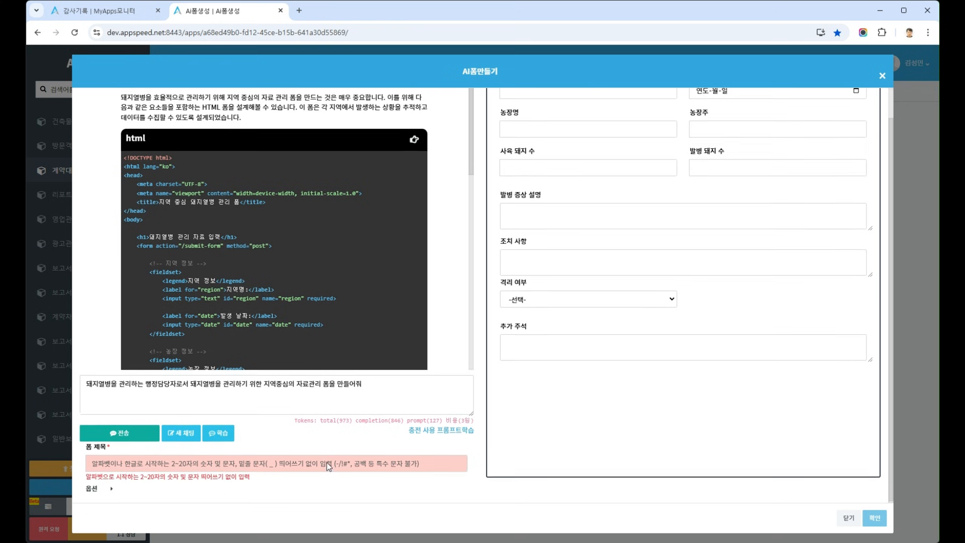
click(96, 461)
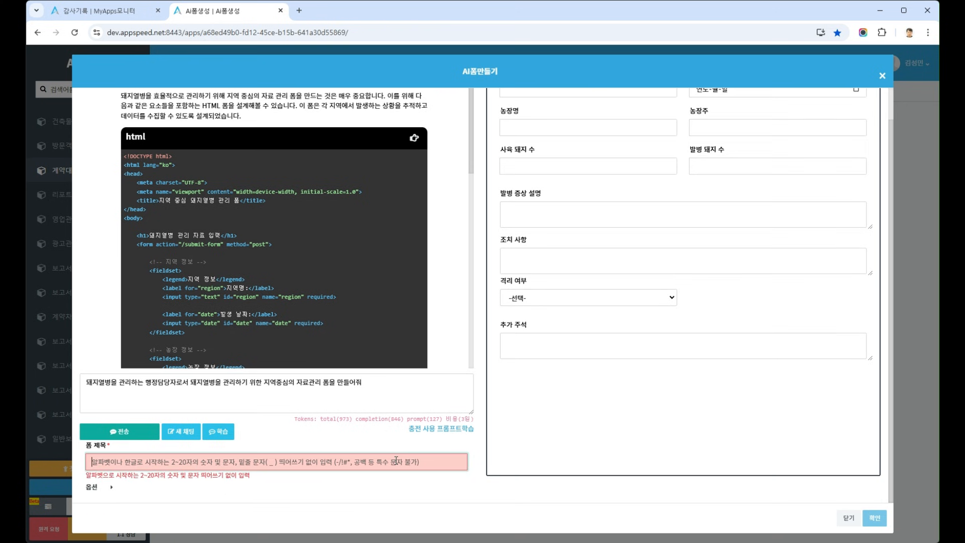
text(ㄷ지열병관리)
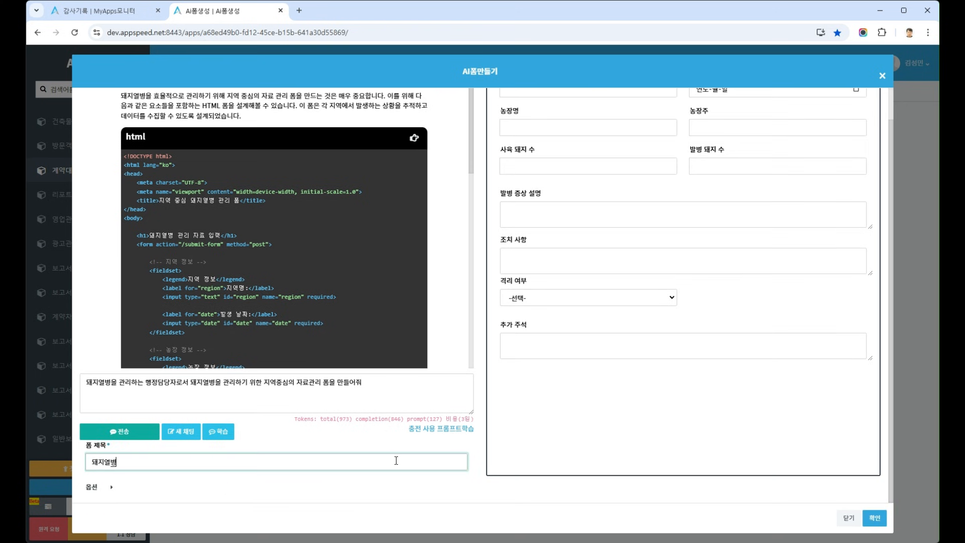
text(폼)
click(884, 522)
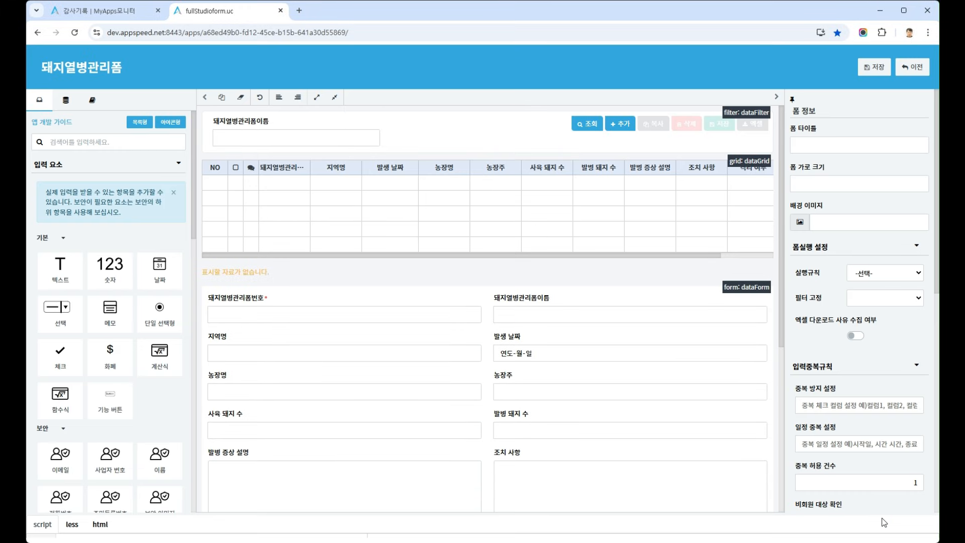
- Add an image field named 배경사진 next to the 격리 여부 field in the form layout
scroll(392, 463, down, 2)
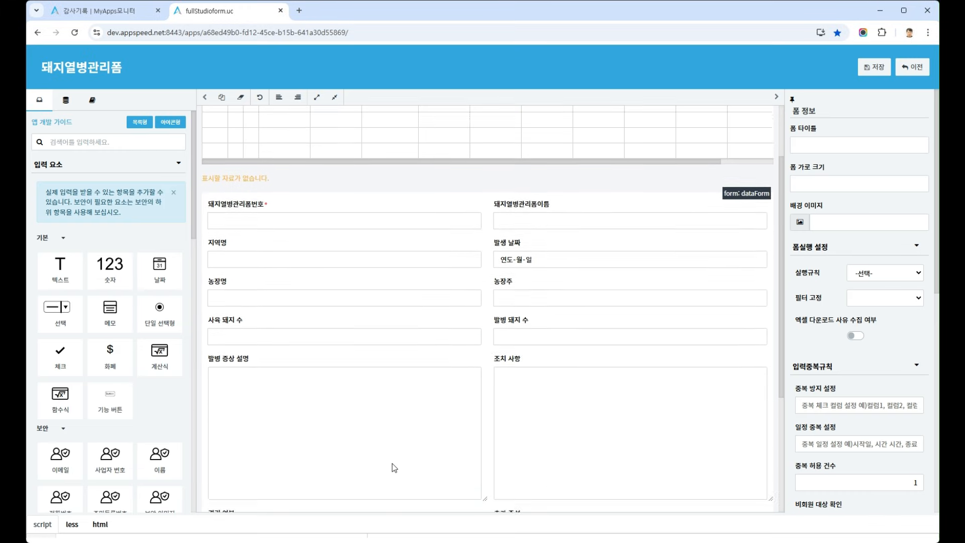
scroll(392, 463, down, 3)
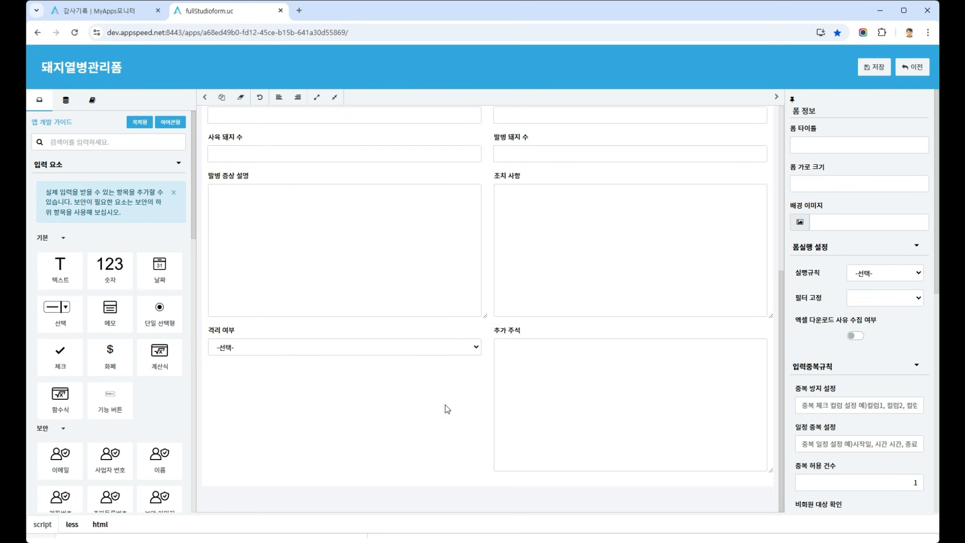
scroll(433, 402, up, 3)
scroll(432, 402, down, 3)
scroll(166, 388, down, 10)
scroll(166, 388, down, 8)
drag(57, 336, 314, 338)
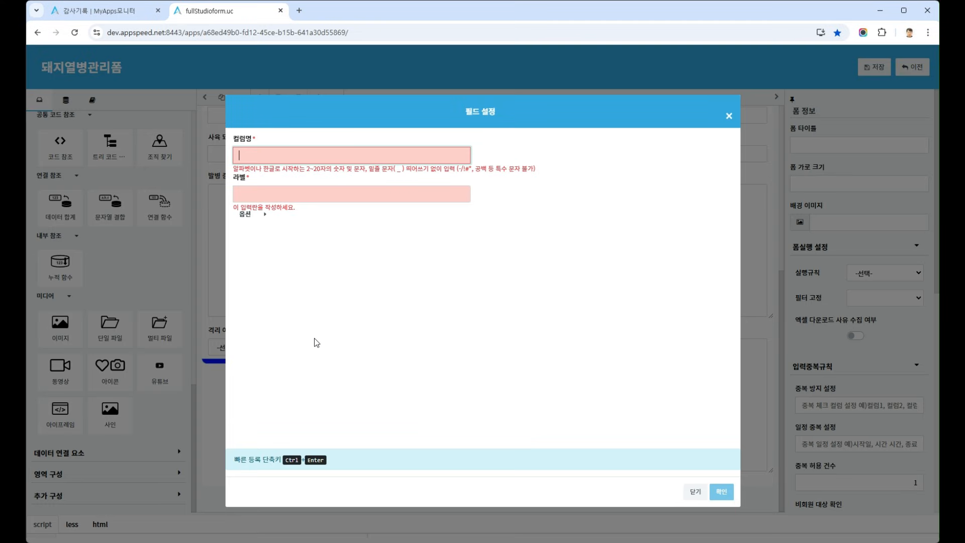
text(배경사진)
key(ctrl+Return)
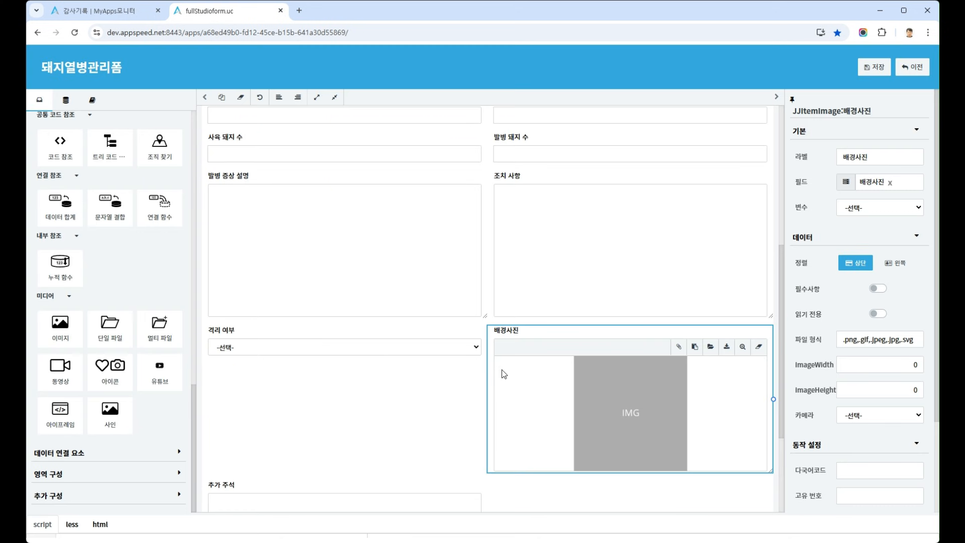
- Save the form design and open 돼지열병관리폼 in the app
click(874, 67)
click(915, 70)
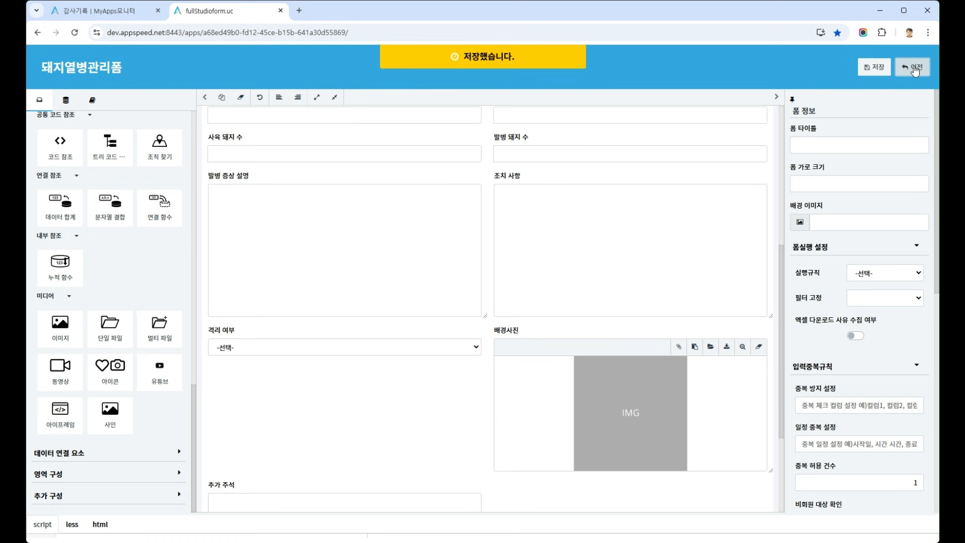
scroll(113, 427, down, 10)
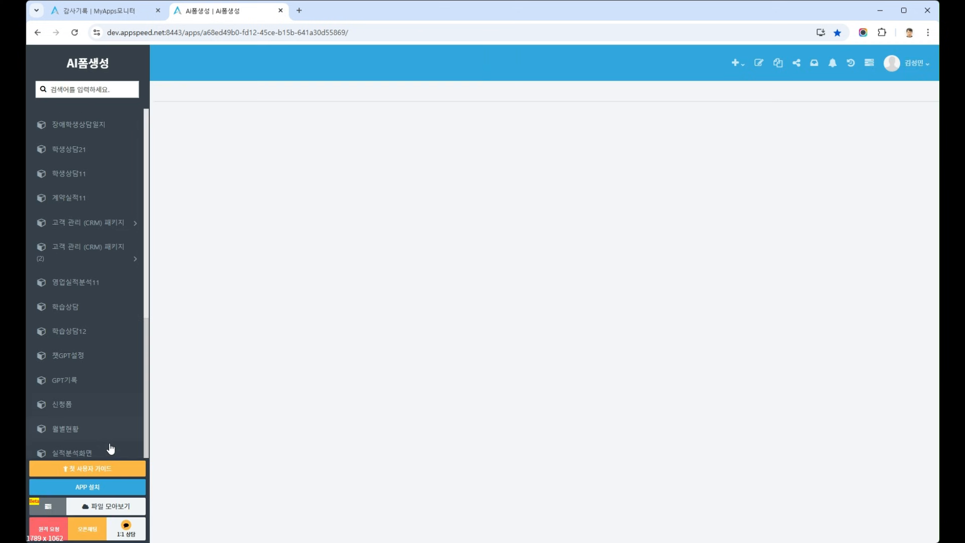
click(98, 447)
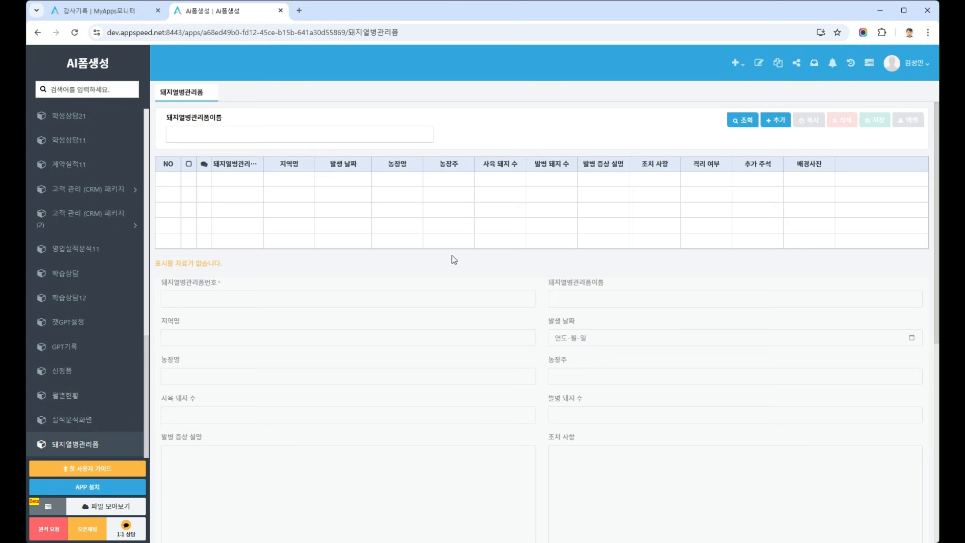
- Add a new record with the occurrence date 2024-11-22 and the farm name 가나농장
click(778, 121)
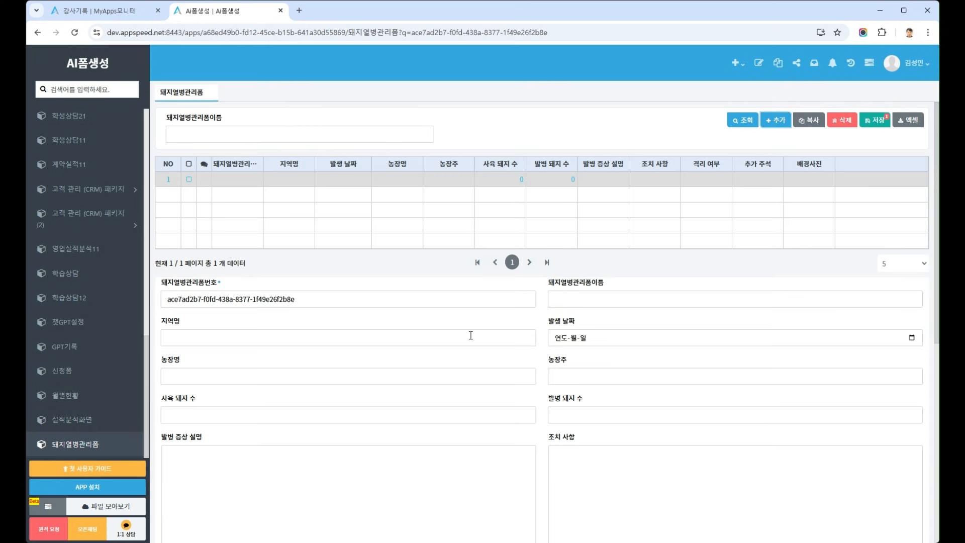
click(912, 337)
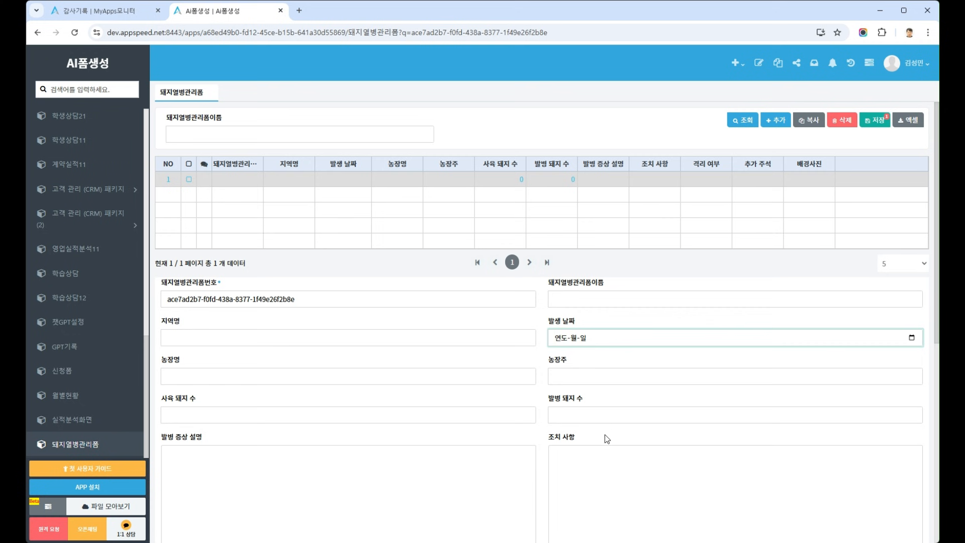
click(617, 441)
click(289, 374)
text(개나농장)
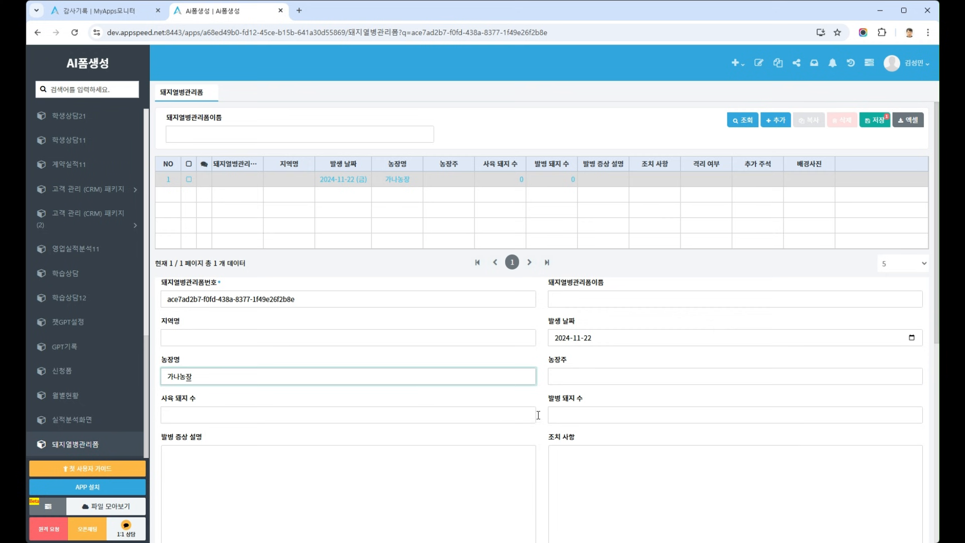
- Attach the landscape photo of a river and hills to the record's 배경사진 field
scroll(407, 392, down, 7)
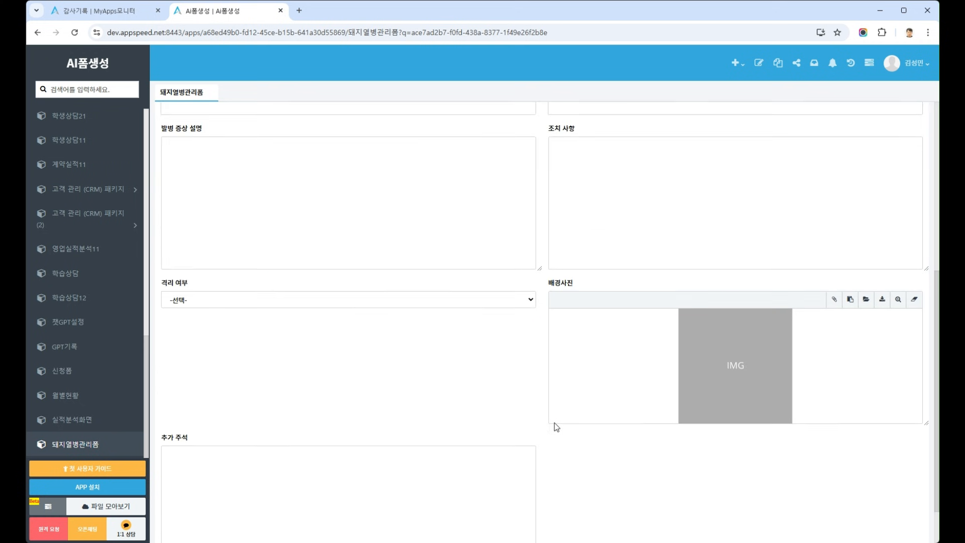
scroll(821, 269, up, 2)
click(737, 292)
click(735, 374)
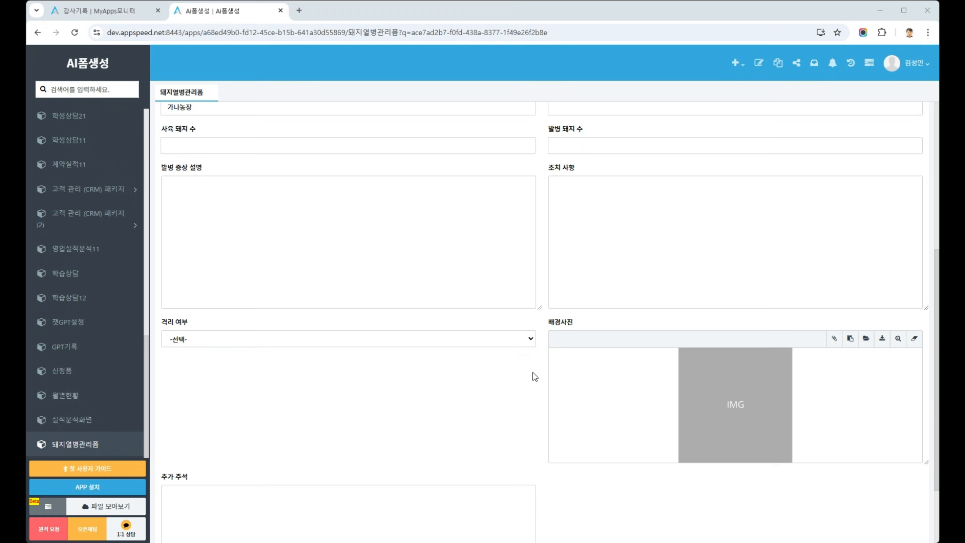
key(Return)
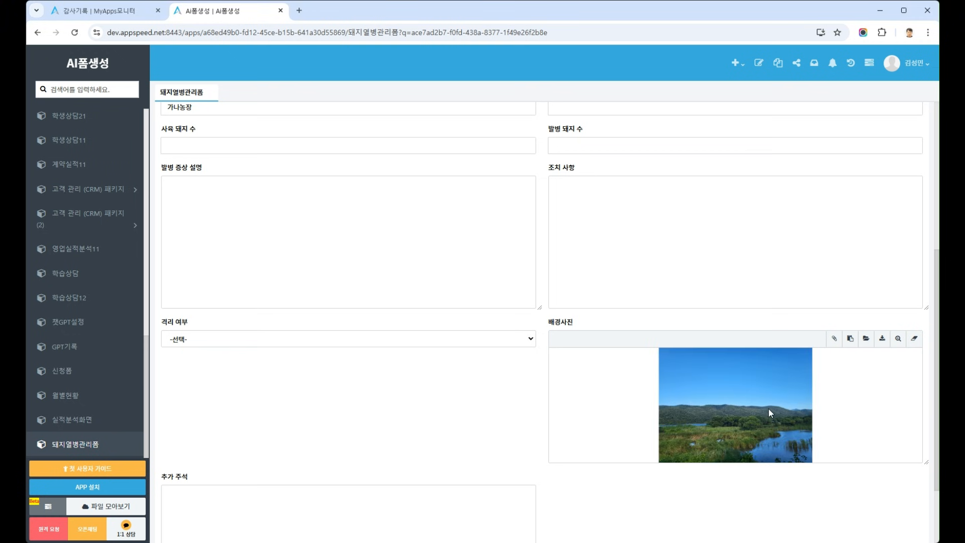
- Enter 돼지 사육 as the record's 발병 증상 설명
click(638, 220)
click(352, 240)
text(ㄷ)
text(지 사유)
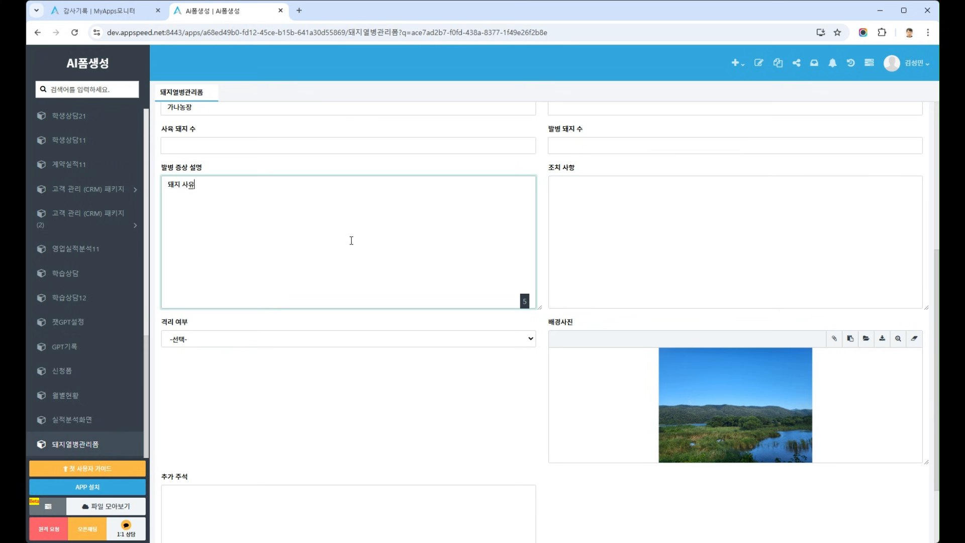
- Set 사육 돼지 수 to 500 and 발병 돼지 수 to 100, and save the record
click(397, 144)
text(500)
click(635, 146)
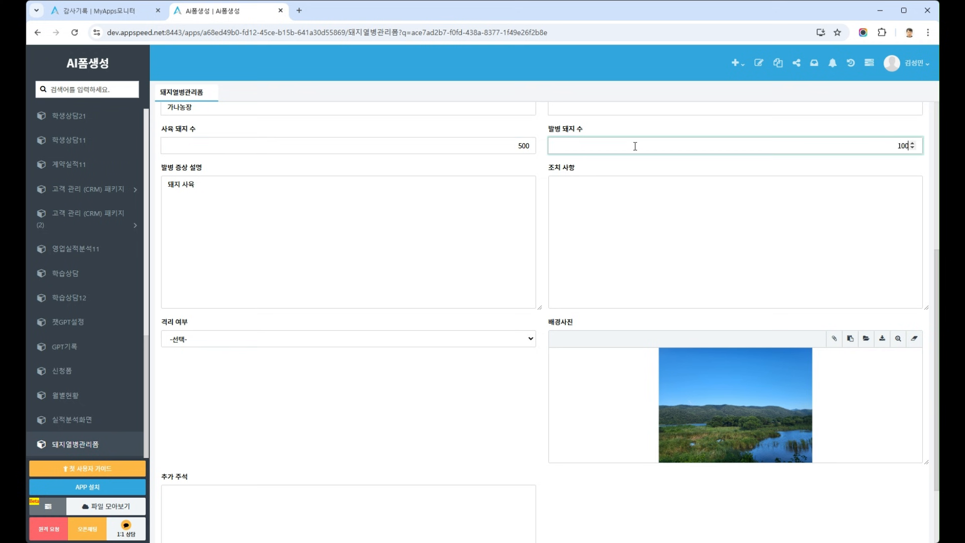
text(100)
scroll(635, 146, up, 5)
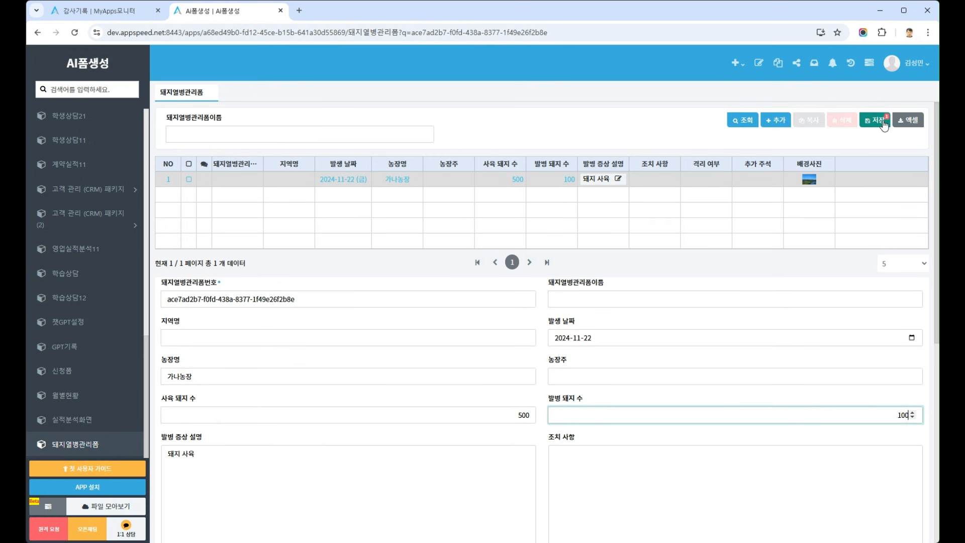
click(884, 123)
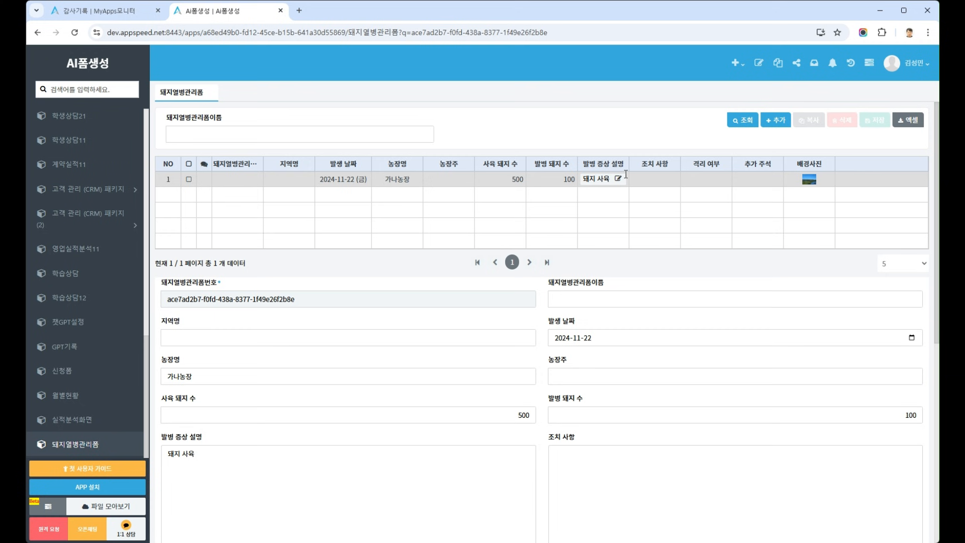
- Open the 계약대장 form and submit the prompt "계약건수를 알려줘" to the ChatGPT report generator with ActiveForm as the target
click(737, 63)
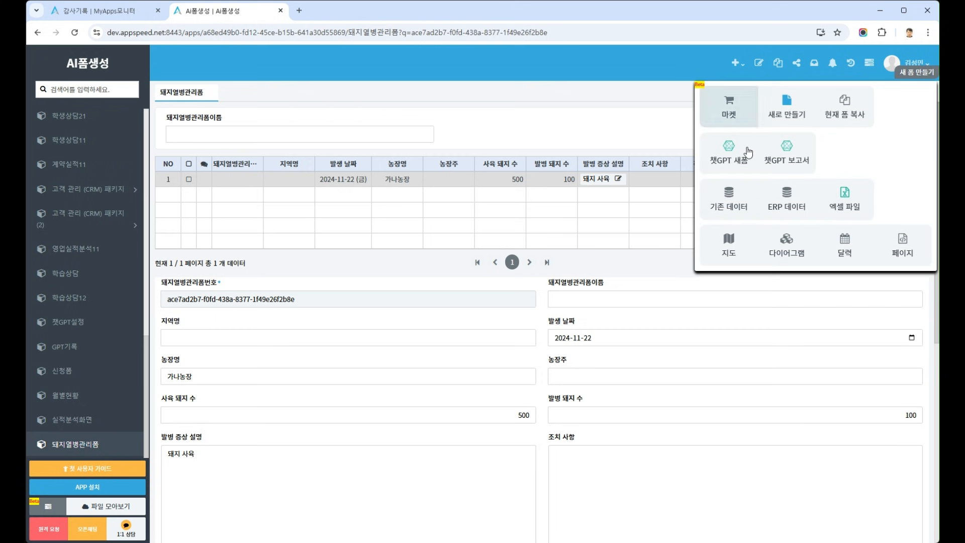
click(729, 159)
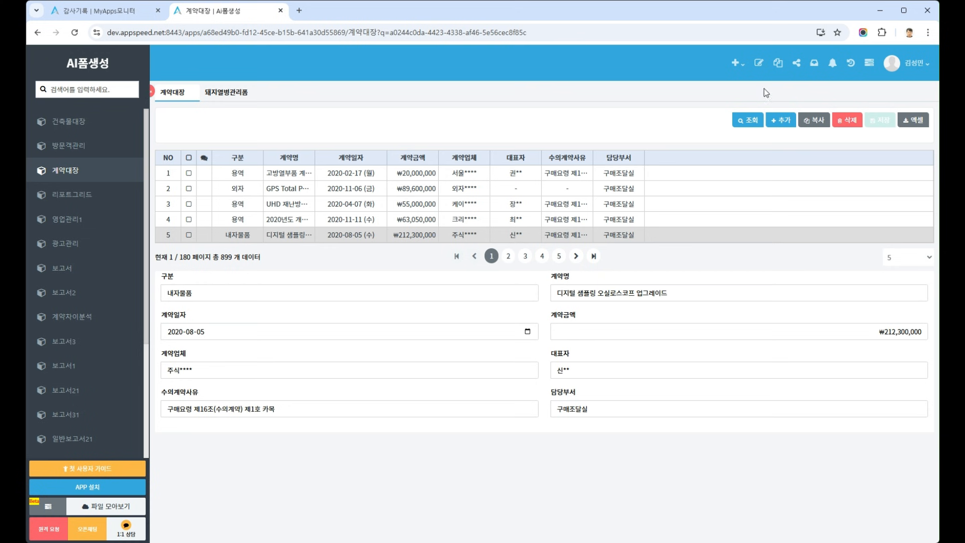
click(736, 63)
click(784, 163)
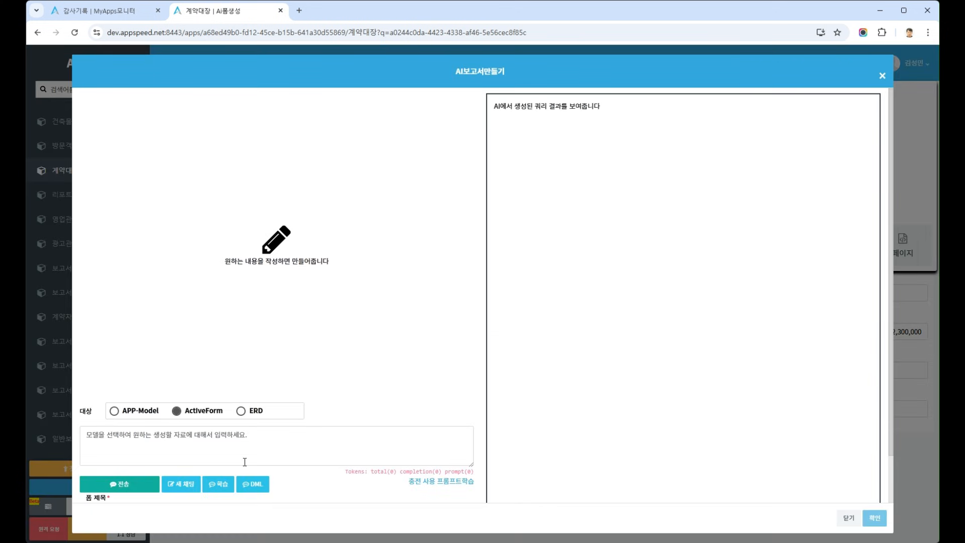
click(367, 461)
text(계약건수)
text(를 알려줘)
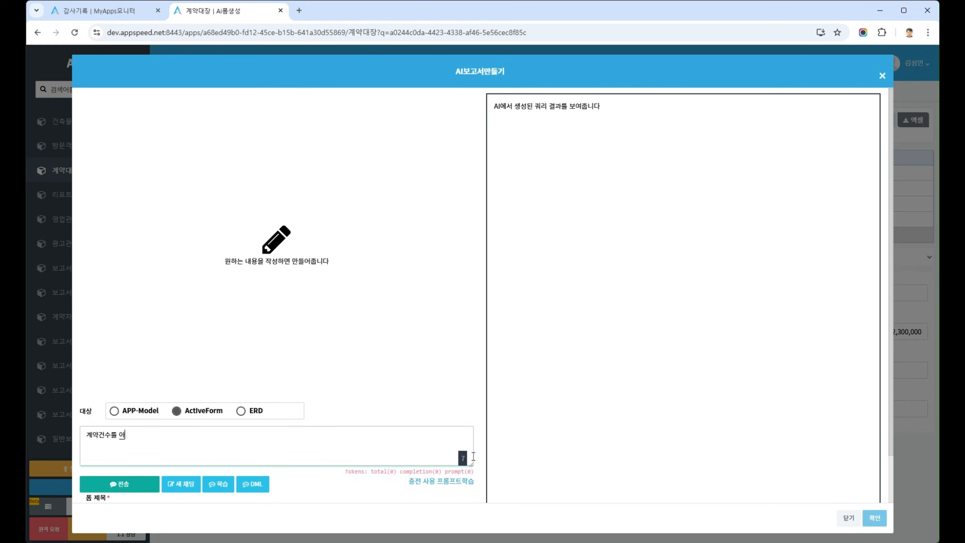
key(Return)
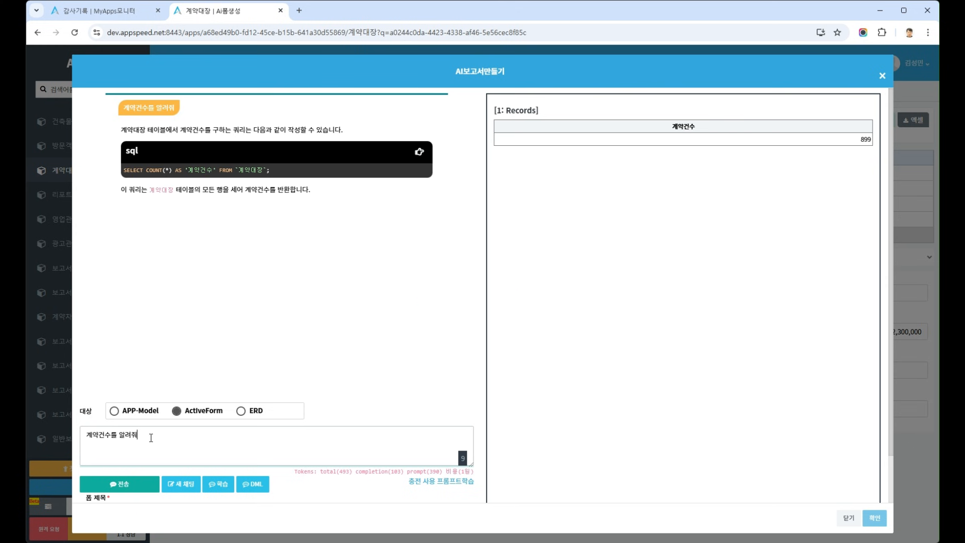
- Replace the prompt with "월별 현황을 알려줘" and submit it to the report generator
key(ctrl+a)
text(ㅇ)
text(별 현황을 알리)
text(주)
key(Return)
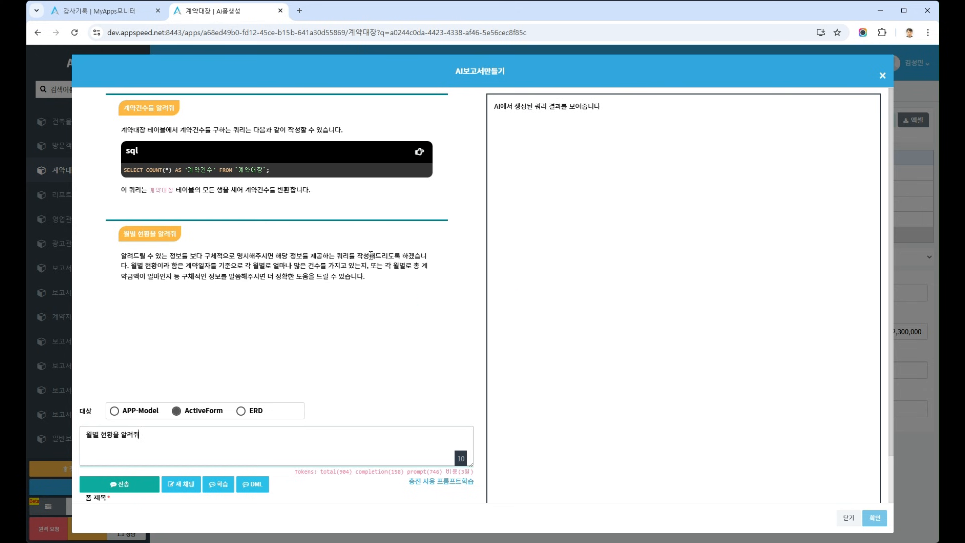
- Start a new chat in the report generator and submit the prompt "월별 건수와 계약금액을 알려줘"
click(182, 487)
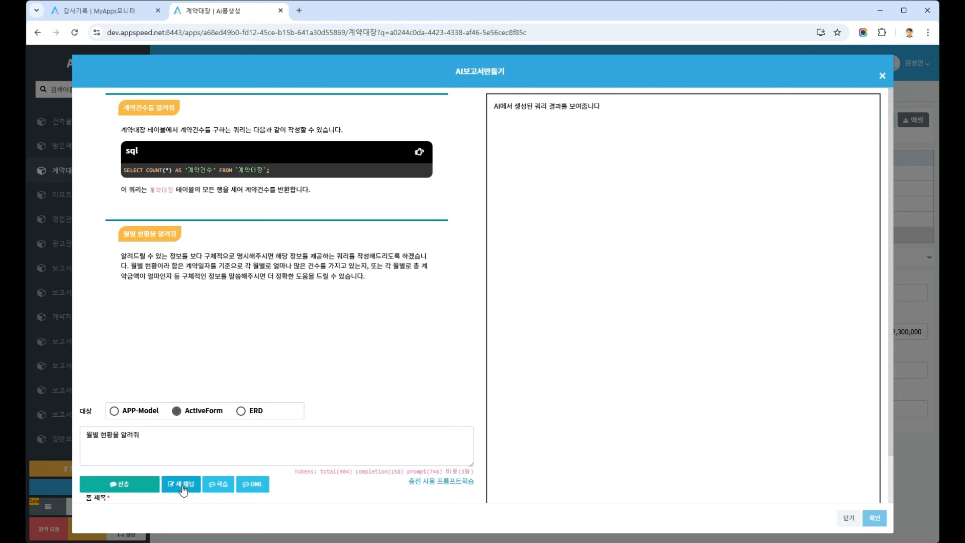
click(172, 451)
text(월별 현황ㅇ)
key(BackSpace)
key(BackSpace)
key(BackSpace)
text(건수와 계)
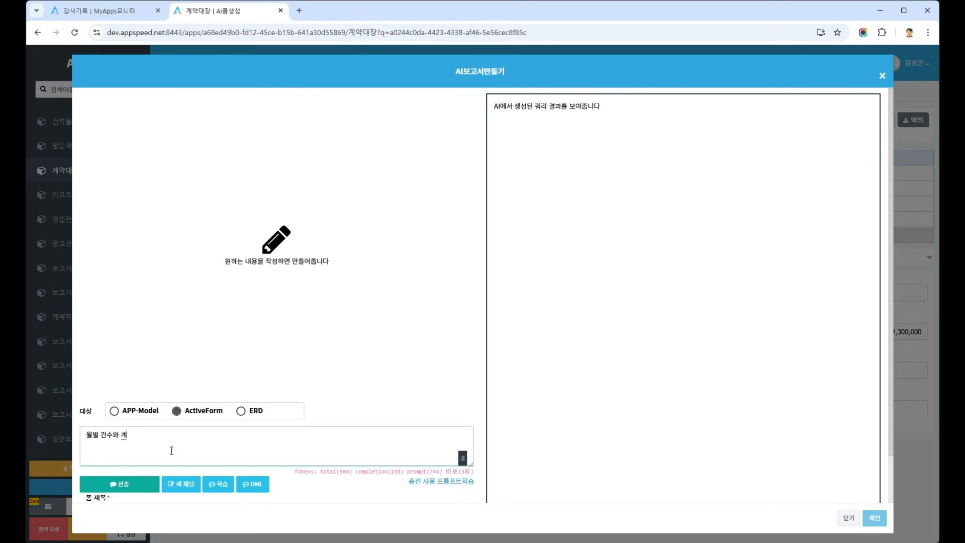
text(약금액을 알려줘)
key(Return)
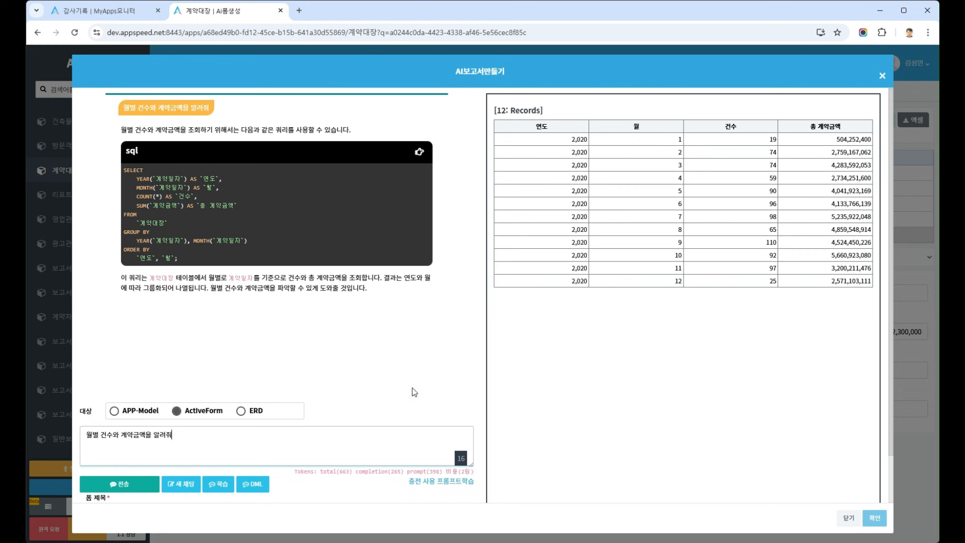
- Submit the follow-up prompt "전월금액과 증감된 금액을 추가로 표시해줘" to add previous-month and change amounts to the report
drag(180, 433, 73, 451)
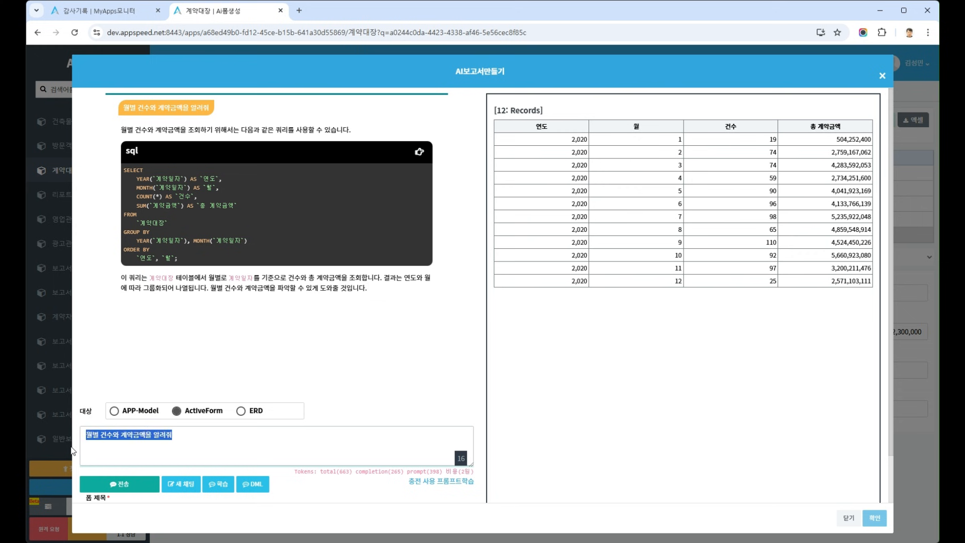
text(ㅈ별)
key(BackSpace)
key(BackSpace)
key(BackSpace)
key(BackSpace)
text(ㅈㅓㄴ우ㅓㄹ금액고)
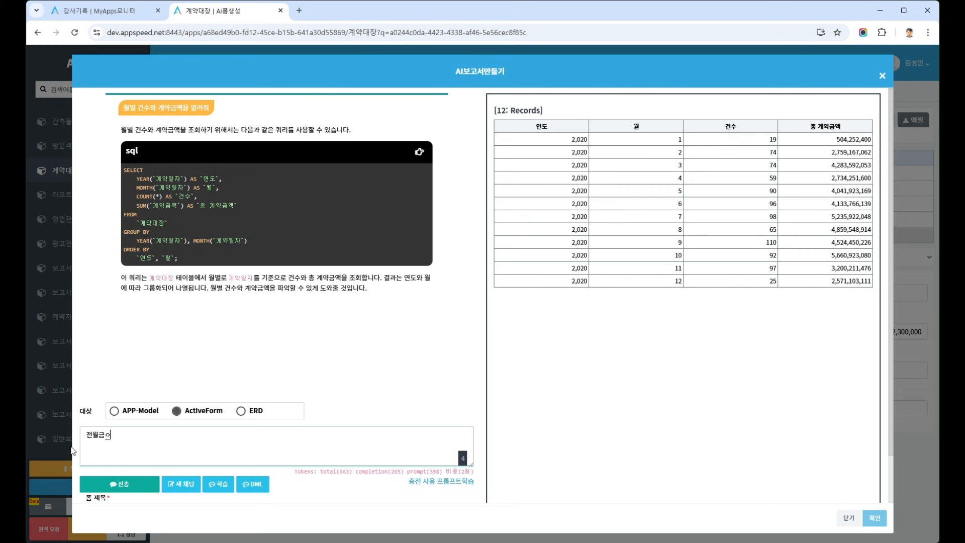
text(ㅏ 즈ㅇ감된)
text( 금액을 추갈)
text(ㅗ 표시해주)
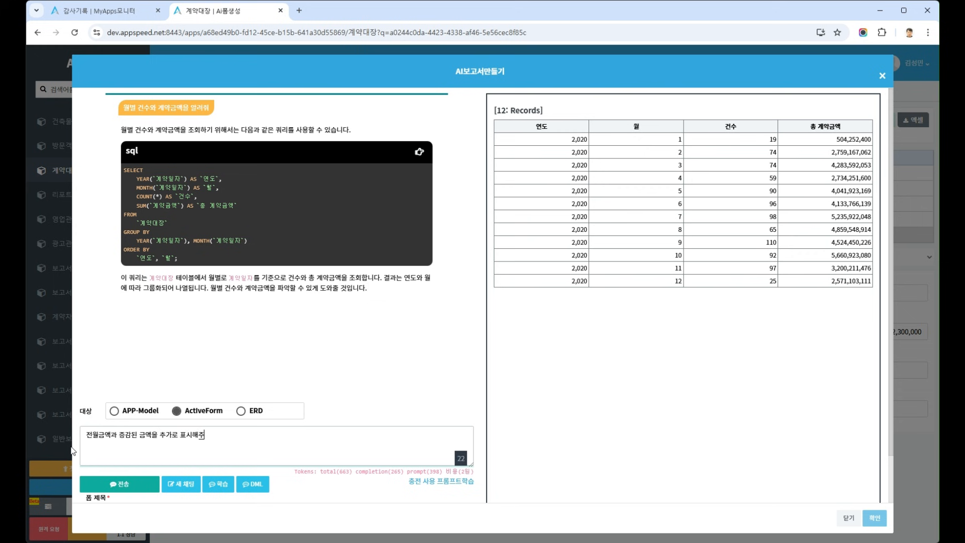
text(ㅓ)
key(Return)
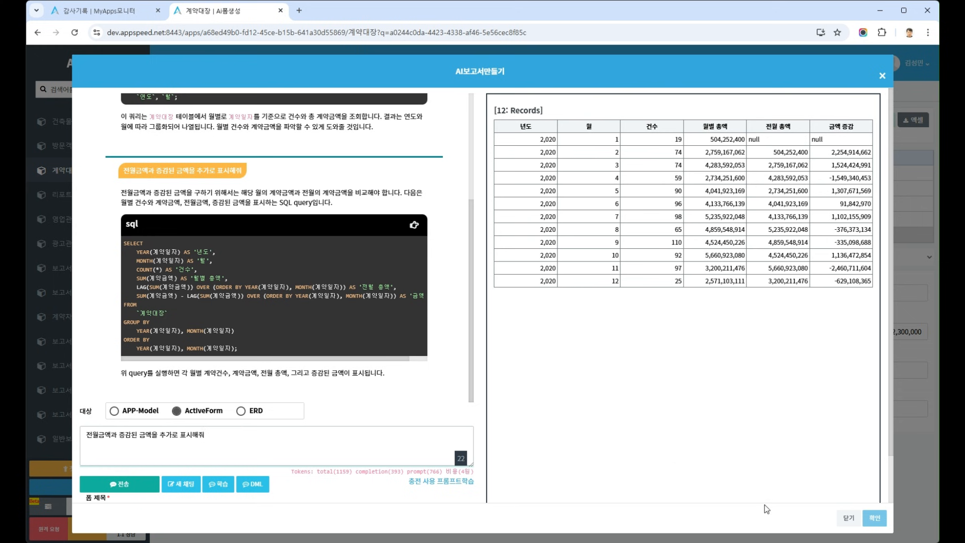
- Enter 월별증감실적분석 as the report's 폼 제목 and generate the report form
scroll(475, 423, down, 1)
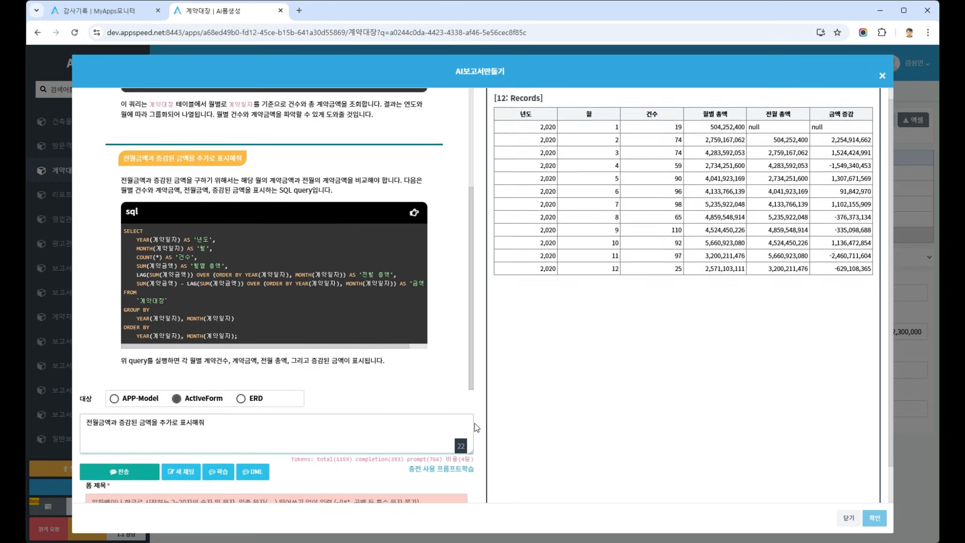
click(304, 460)
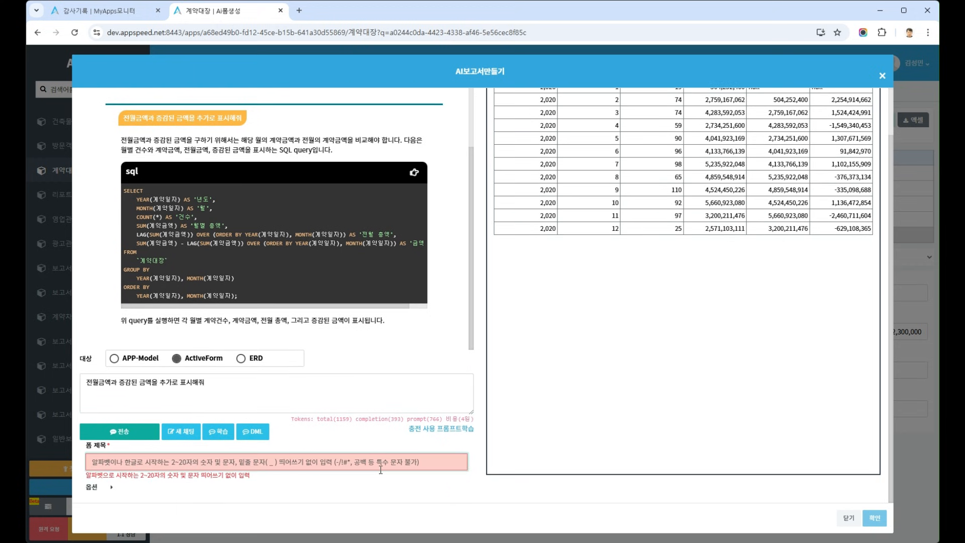
text(ㅇ)
text(별)
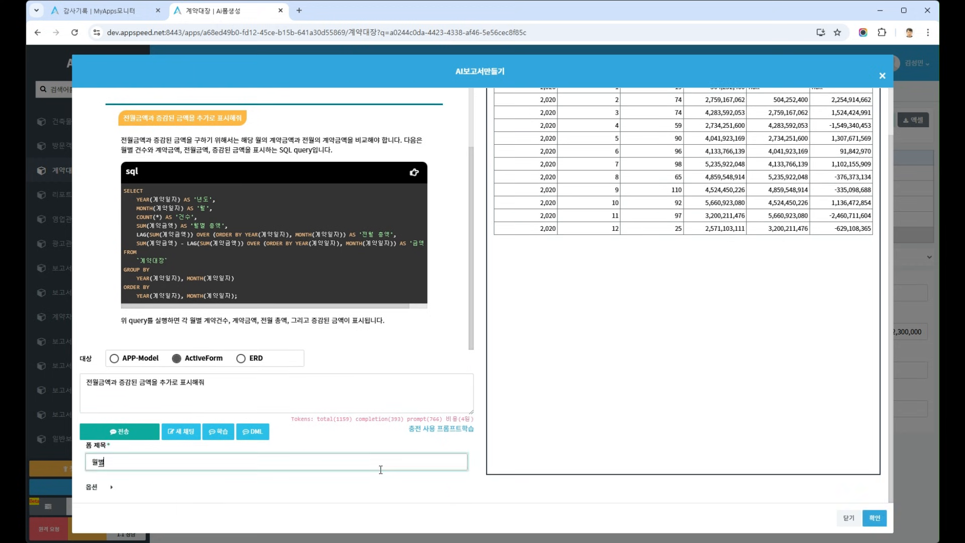
text(증감실적분석)
click(875, 519)
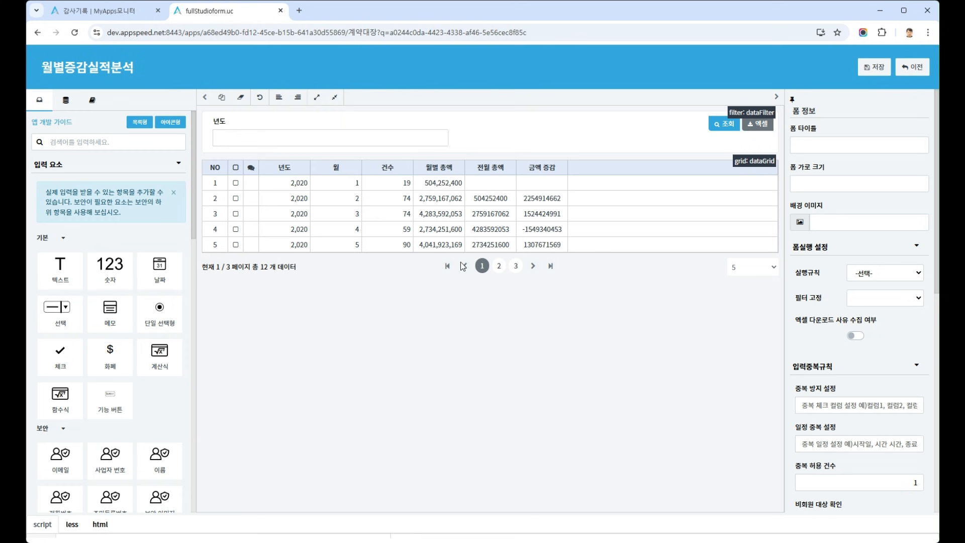
- Save the generated report form, return to the app and open 월별증감실적분석
click(879, 70)
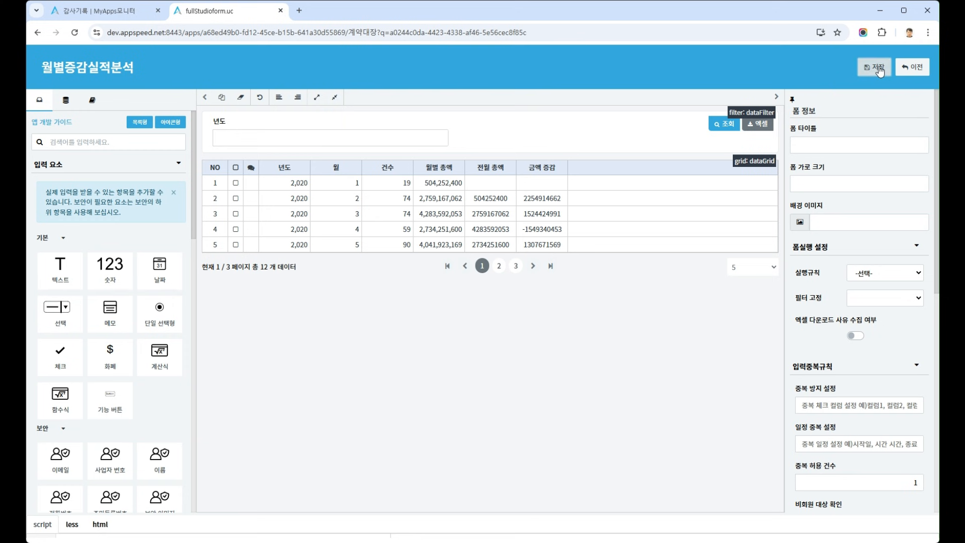
click(918, 71)
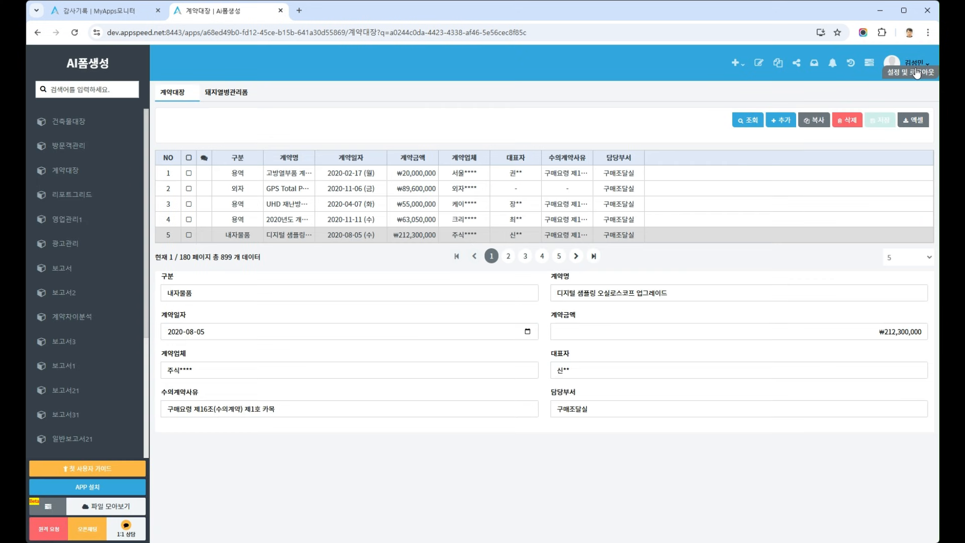
scroll(75, 392, down, 5)
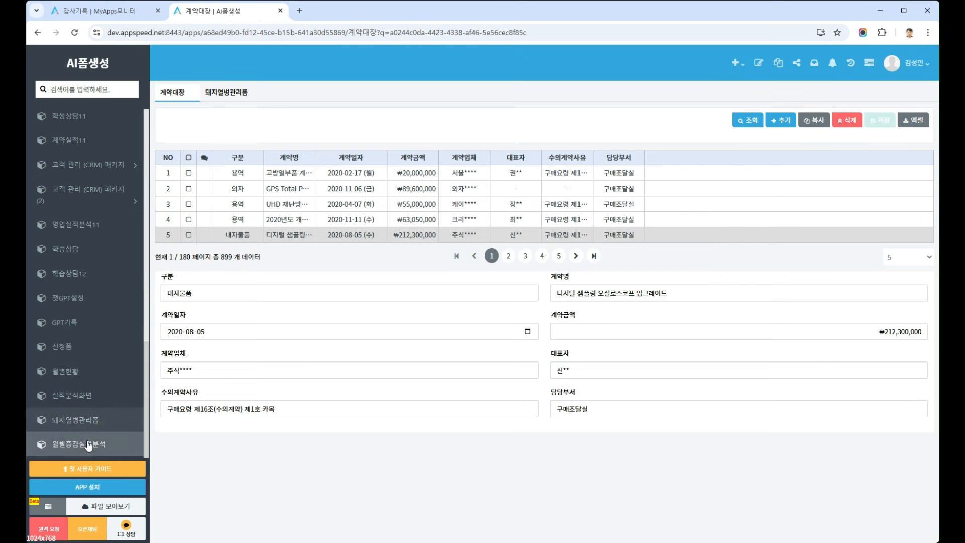
click(95, 445)
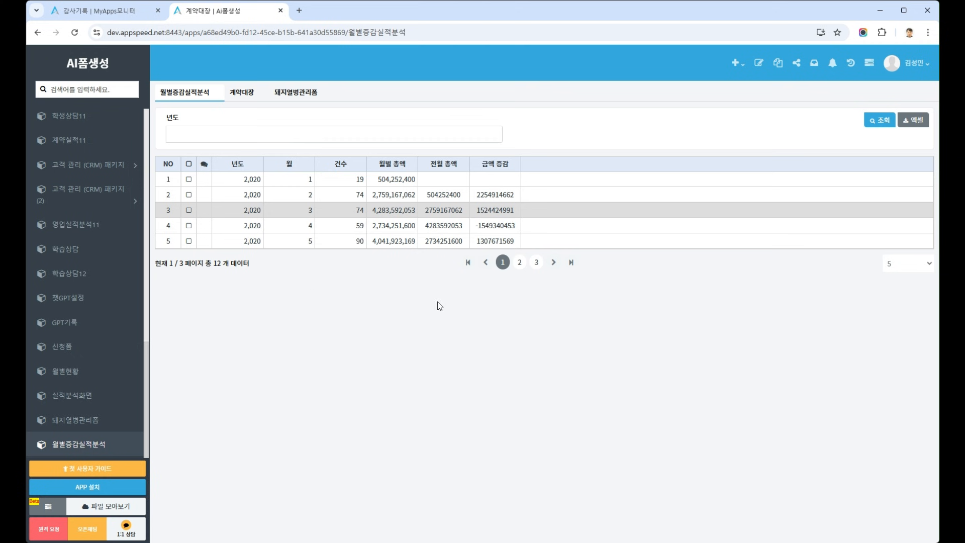
- Open the app settings' 파일 list and preview the 고객관리 diagram in the Query folder
click(899, 63)
click(886, 207)
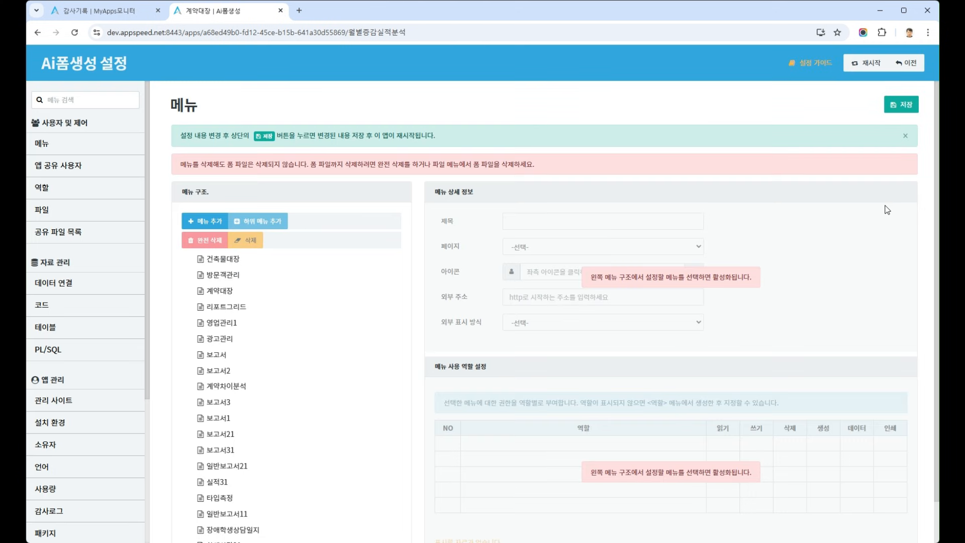
click(41, 213)
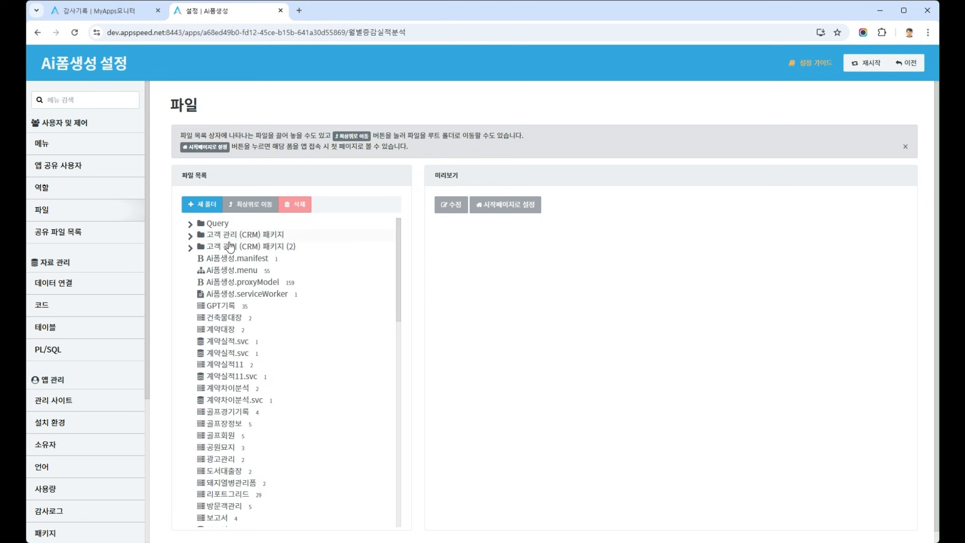
click(191, 226)
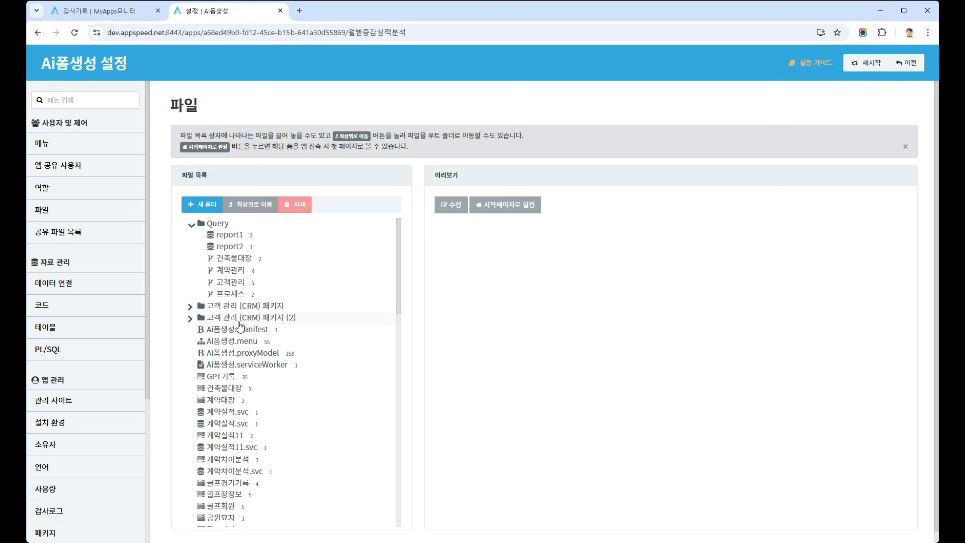
click(232, 283)
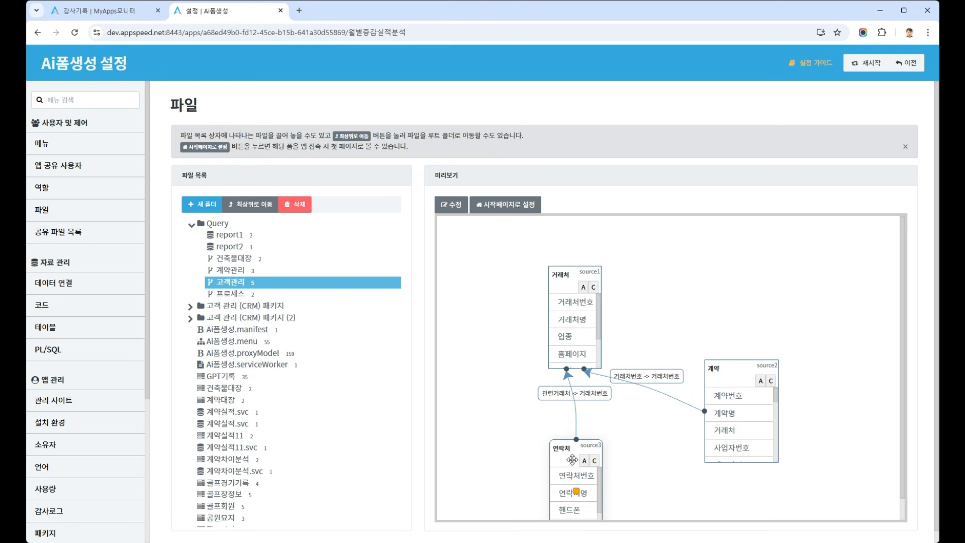
- Spread the 계약 and 연락처 tables apart in the diagram preview to view their relations with 거래처, and leave the settings
drag(722, 368, 773, 299)
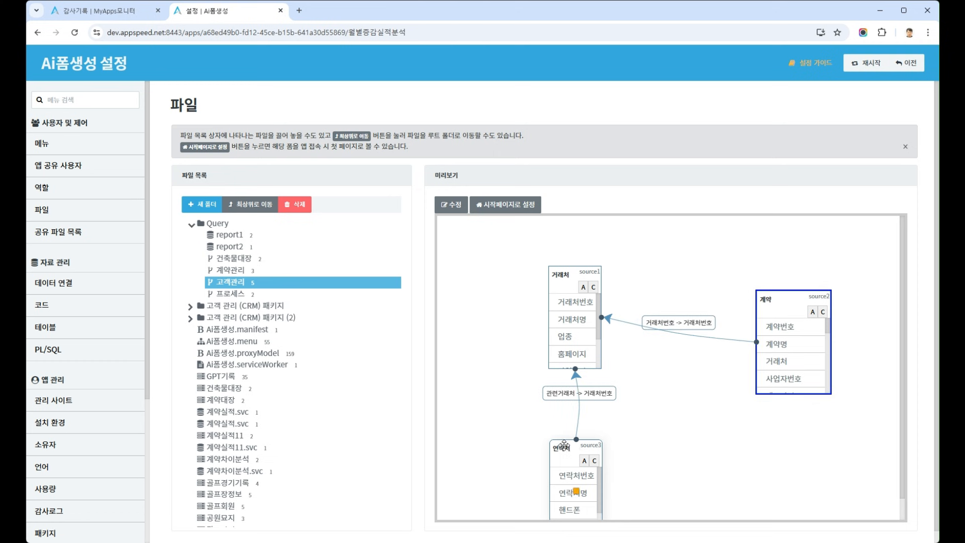
drag(564, 445, 696, 380)
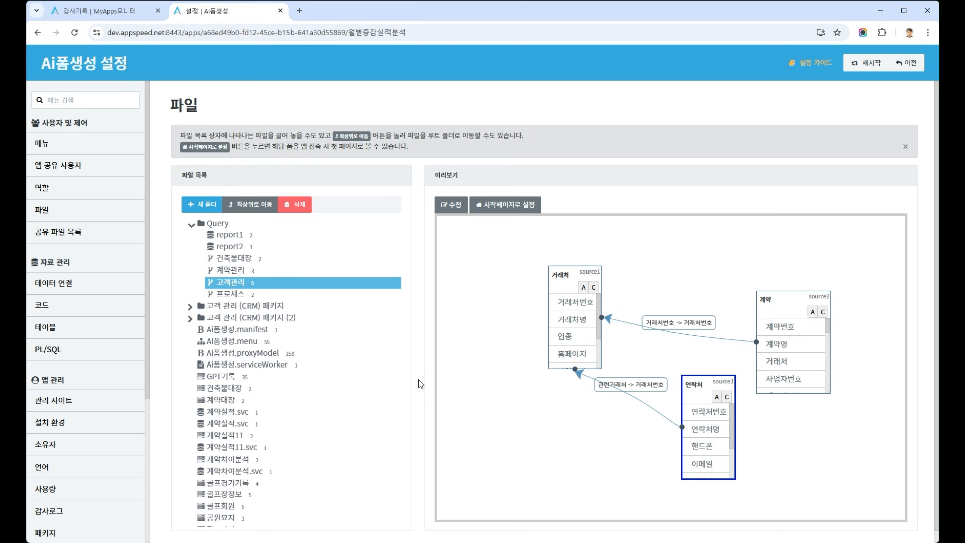
click(911, 67)
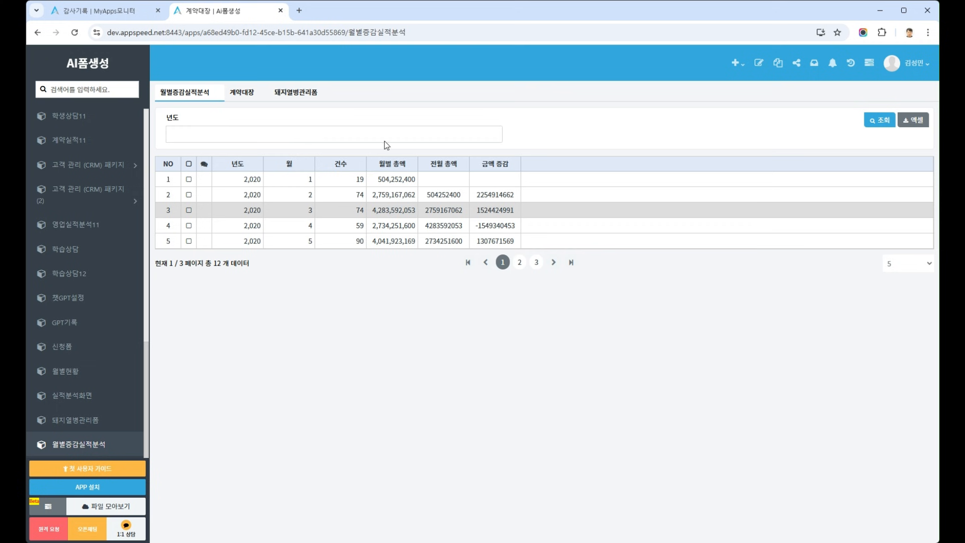
- Close the open form tabs and open a blank AI보고서만들기 dialog
click(217, 93)
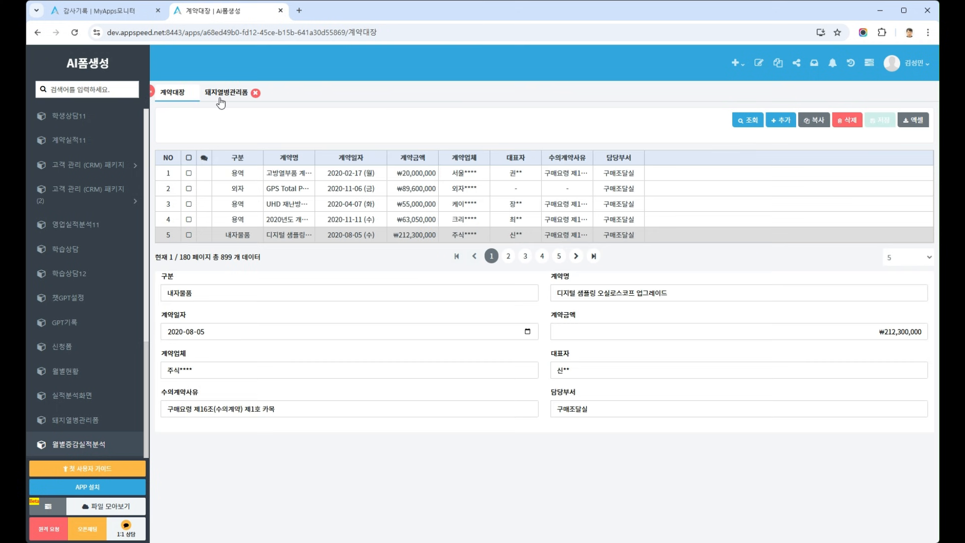
click(256, 94)
click(193, 94)
click(734, 65)
click(783, 158)
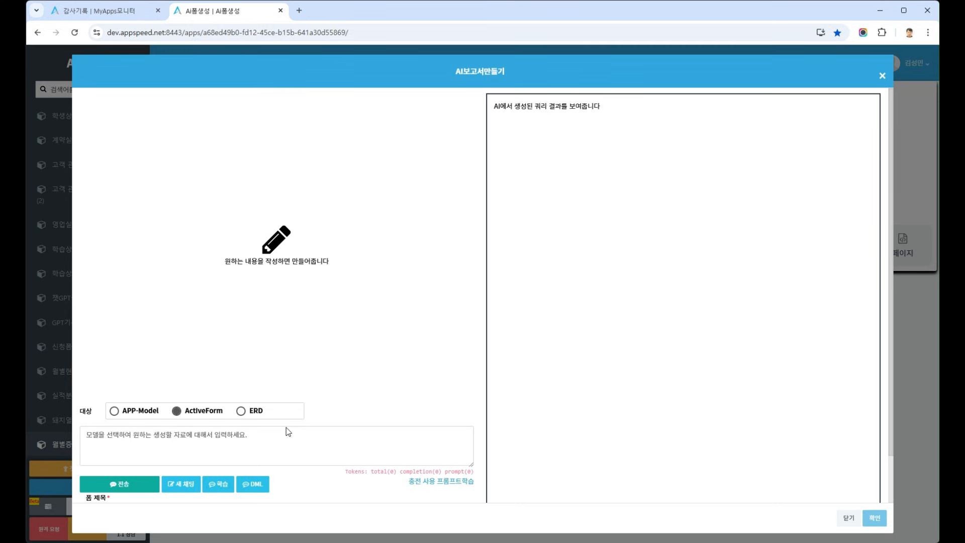
- Set the report target to ERD with /Query/고객관리, submit the prompt "자료구조를 알려줘" and read through the table structures
click(252, 410)
click(384, 417)
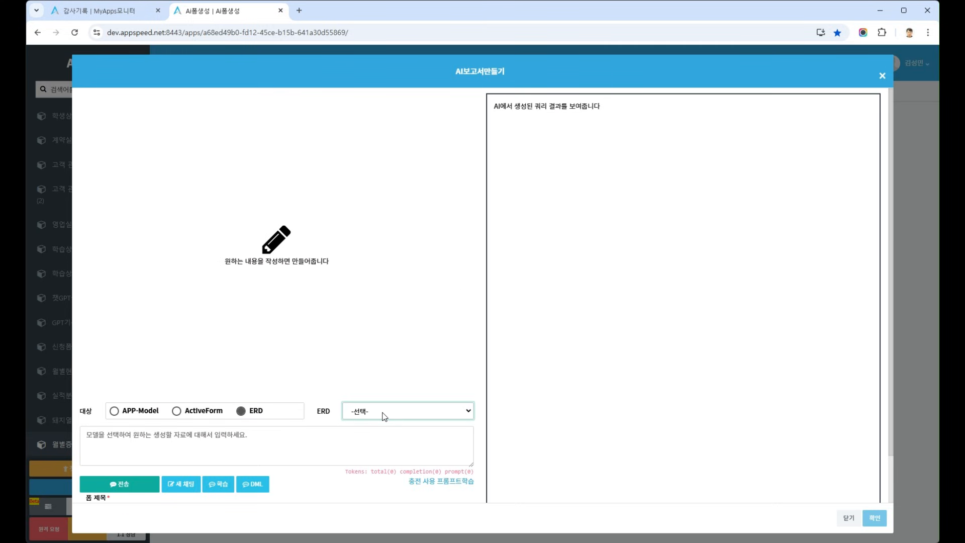
click(396, 466)
click(368, 447)
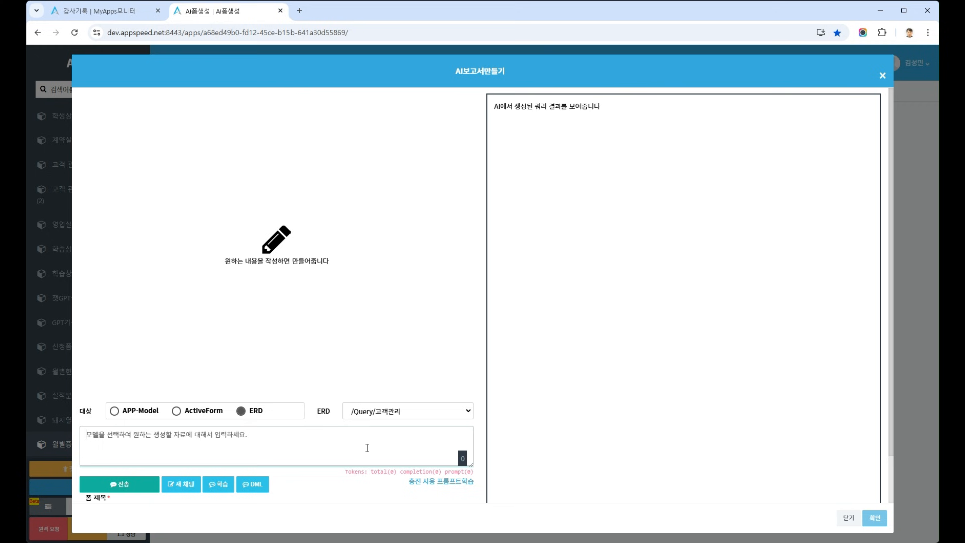
text(자료)
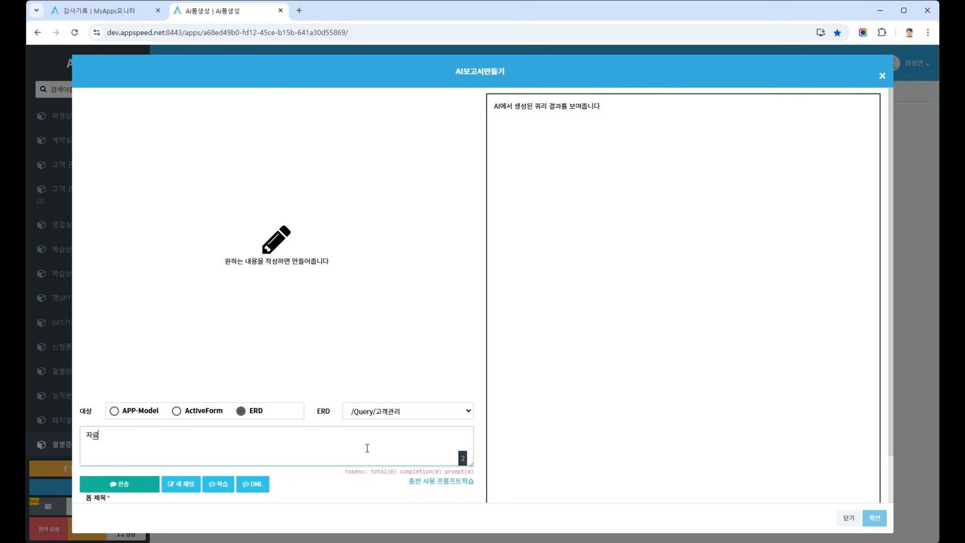
text(구졸를 알려줘)
key(Return)
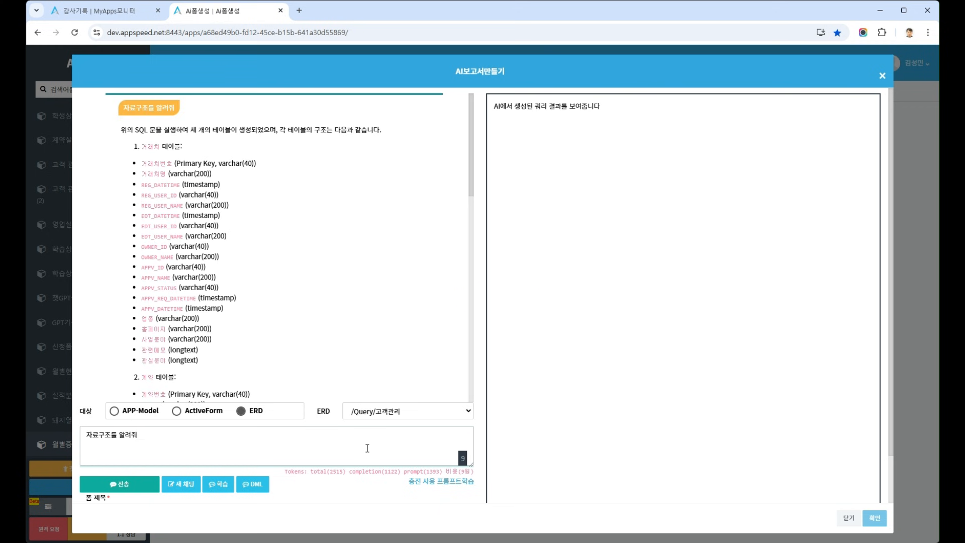
scroll(322, 348, down, 4)
scroll(321, 348, down, 7)
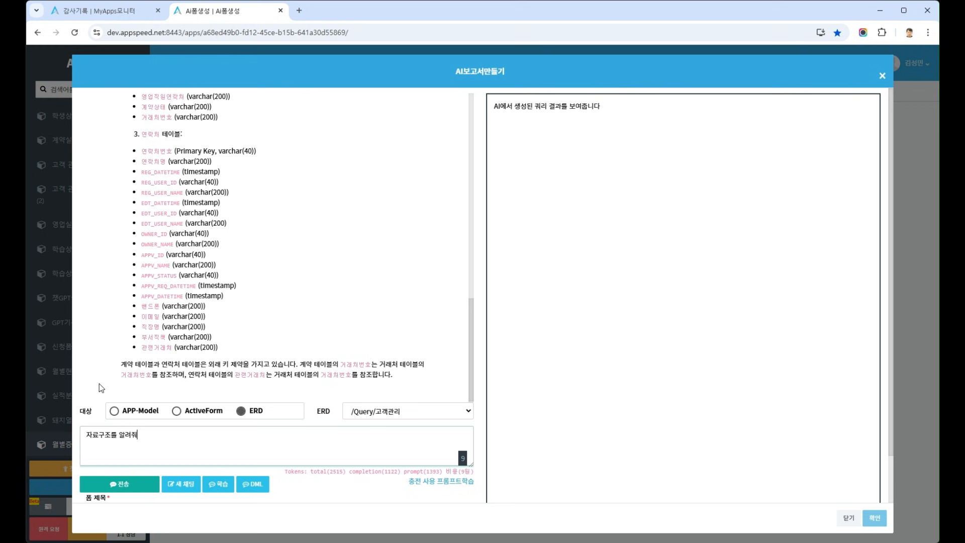
- Replace the prompt with "거래처별 연락처건수와 계약금액을 알려줘" and submit it for the 고객관리 ERD
drag(173, 439, 64, 436)
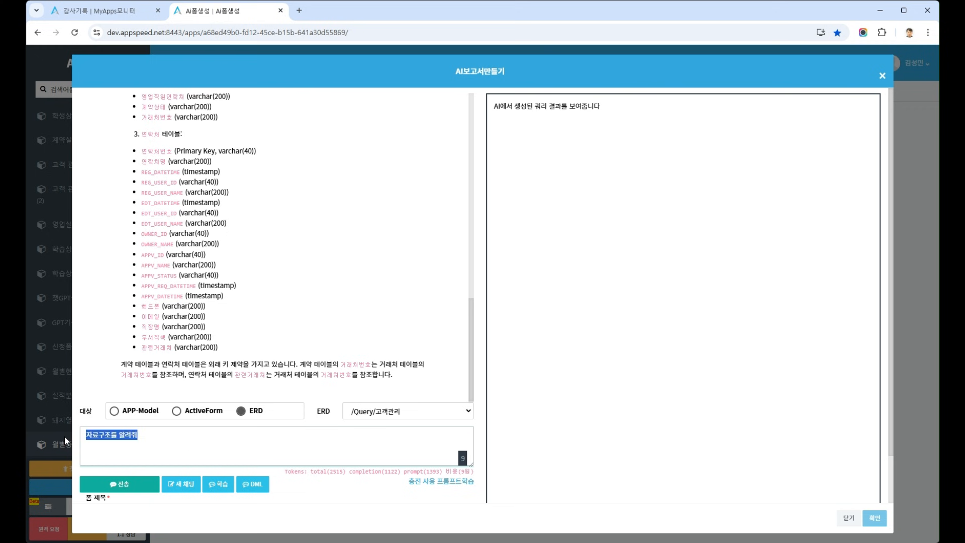
text(거래변)
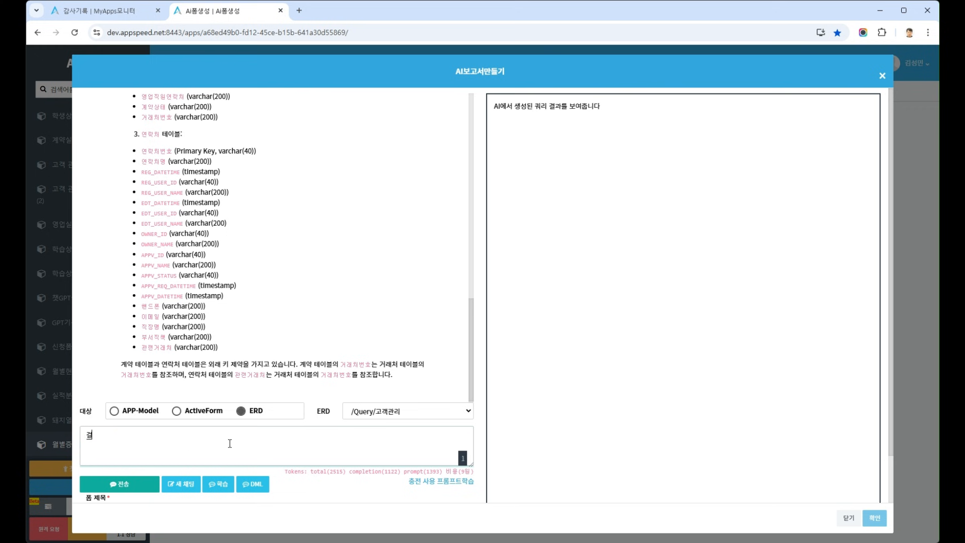
text(처)
text(별 )
text(ㅅ)
text(래)
text(ㅊ)
text(처건수와 ㄱ)
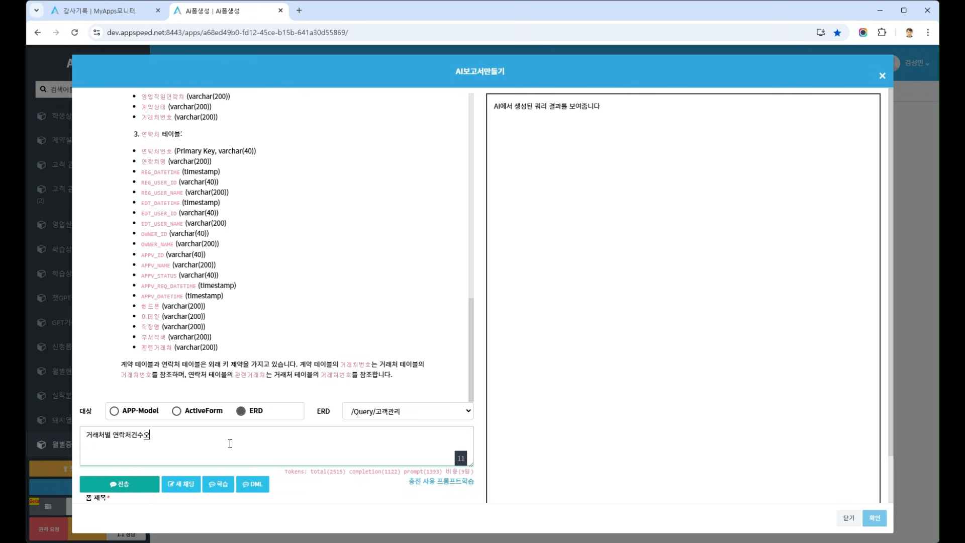
text(약금액을 ㅇ알려줘)
key(Return)
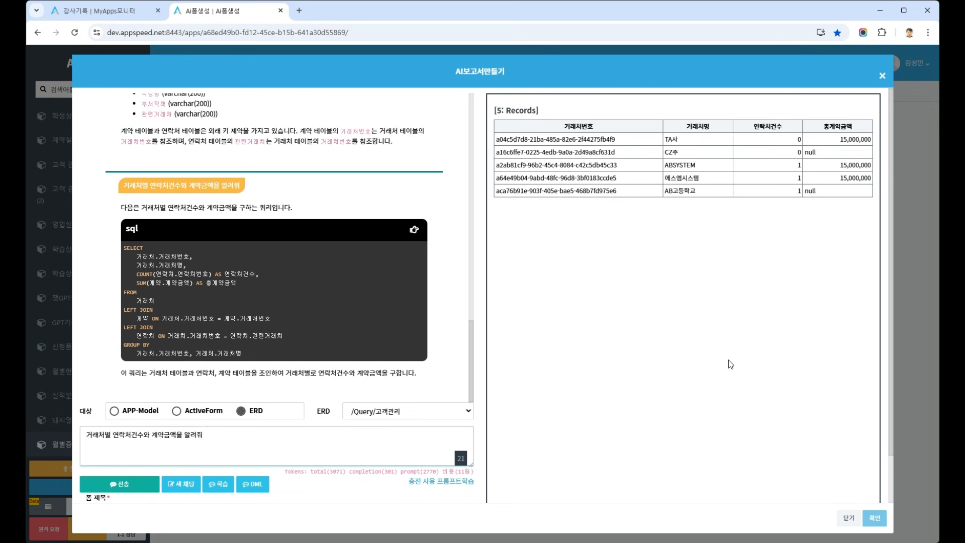
scroll(565, 426, down, 1)
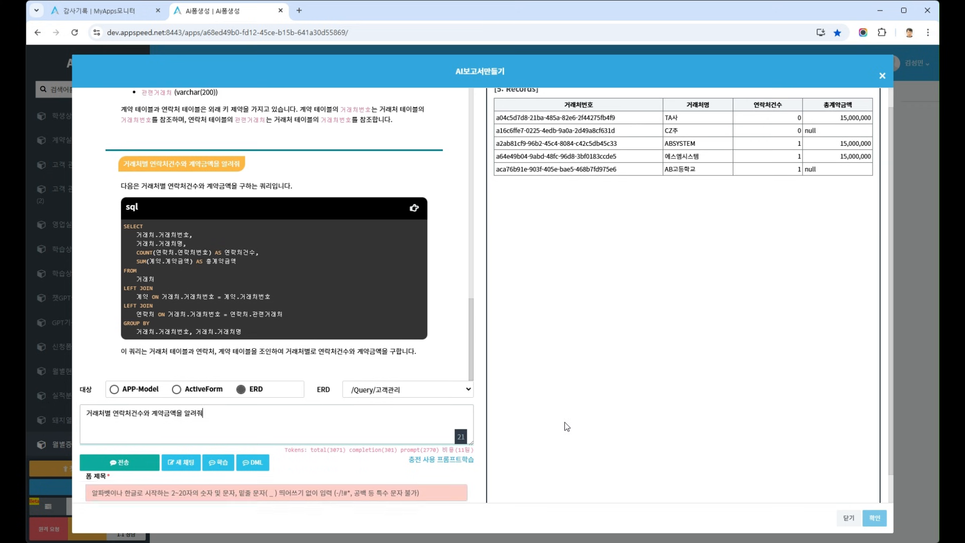
- Create the report form with the title 거래처별실적분석, then save it in the form editor and return to the app
click(849, 513)
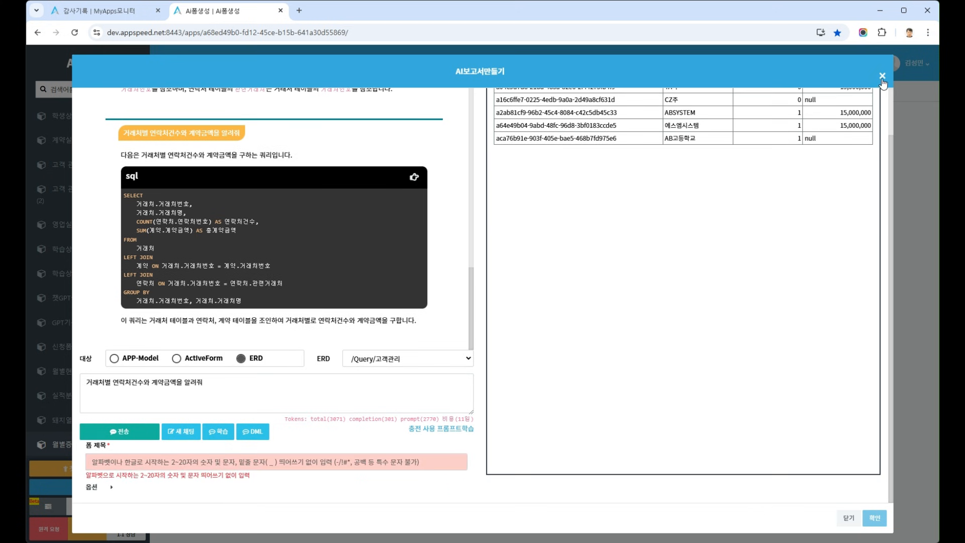
click(132, 463)
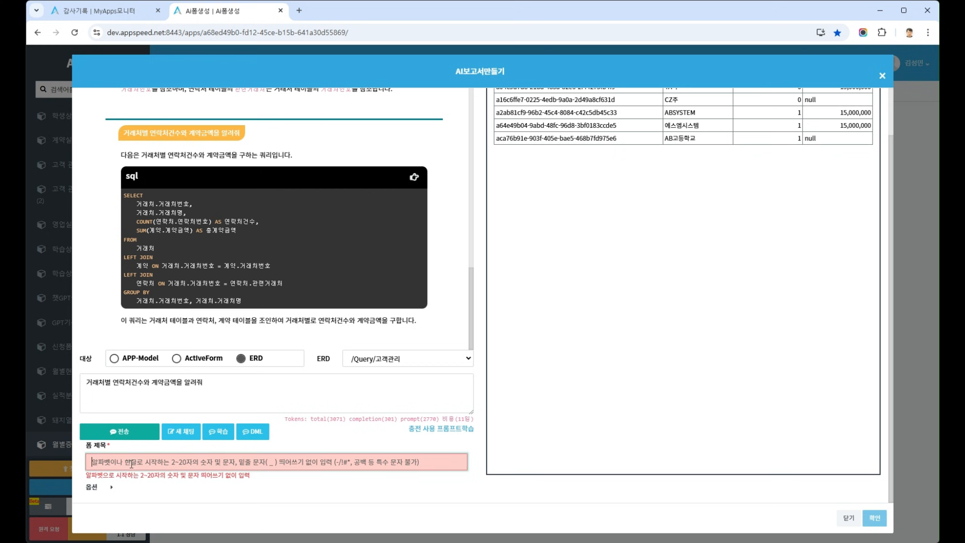
text(거래처별)
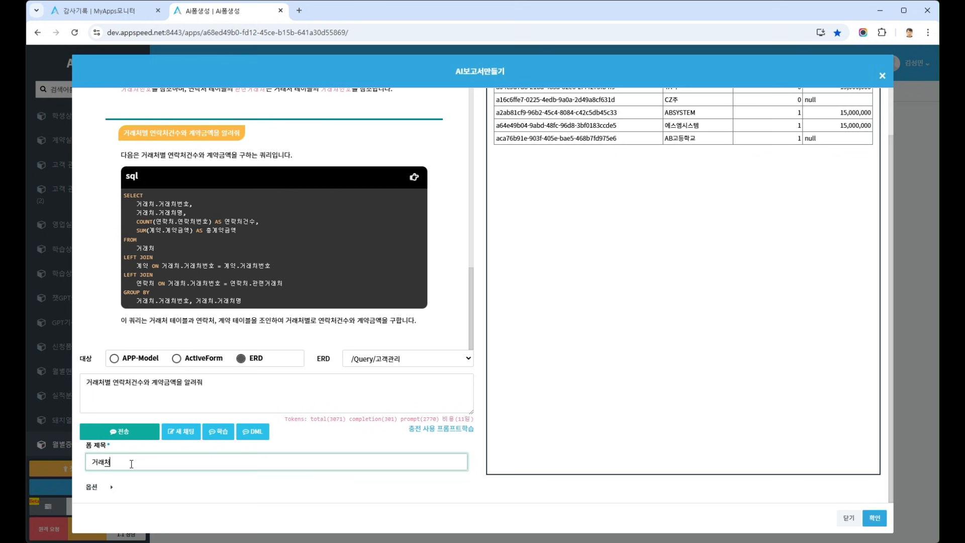
text(실적분석)
click(875, 518)
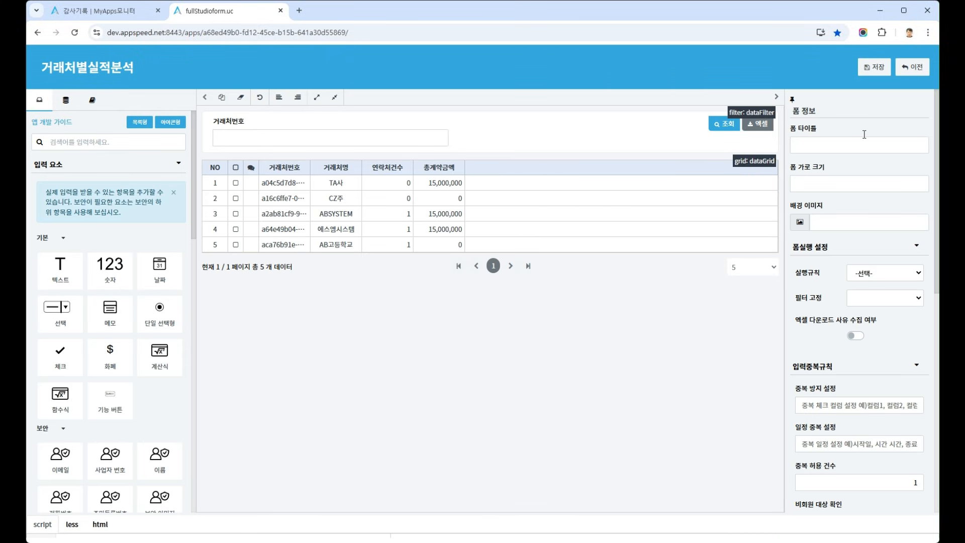
click(875, 66)
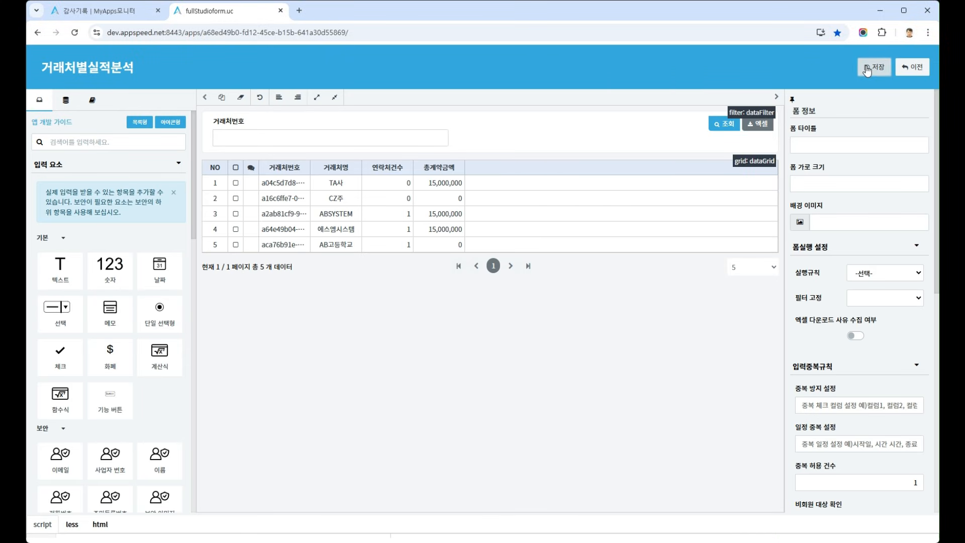
click(915, 69)
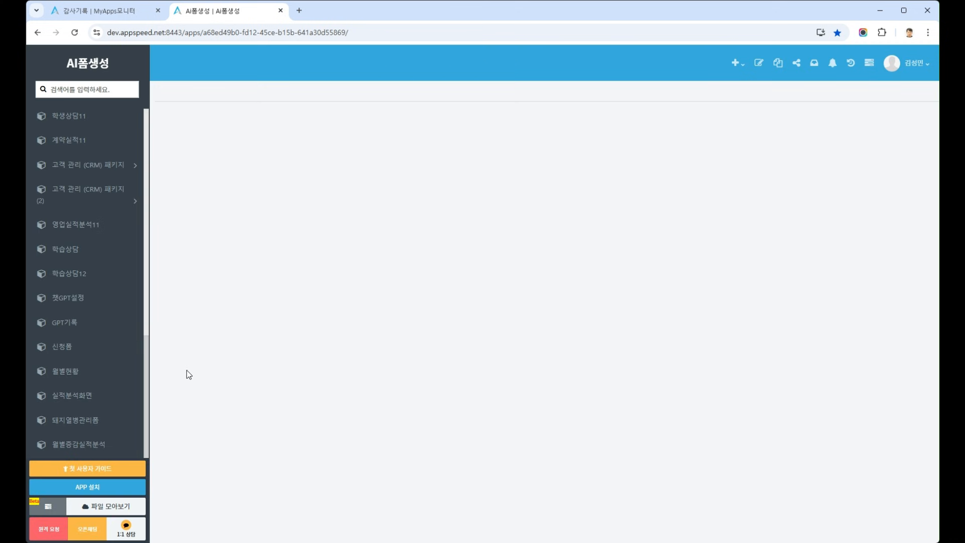
- Open the app's PL/SQL settings and view the SQL query of 거래처별실적분석.svc
click(908, 63)
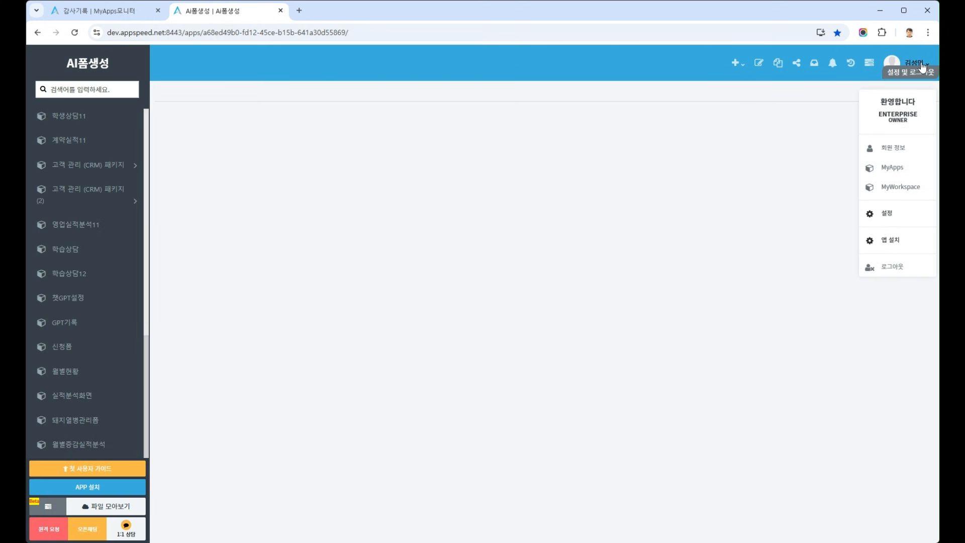
click(889, 211)
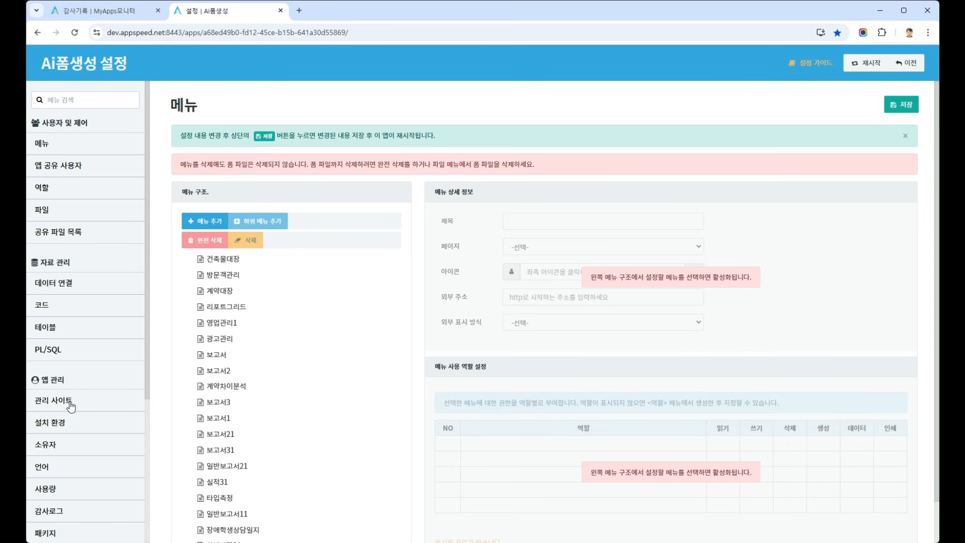
click(62, 353)
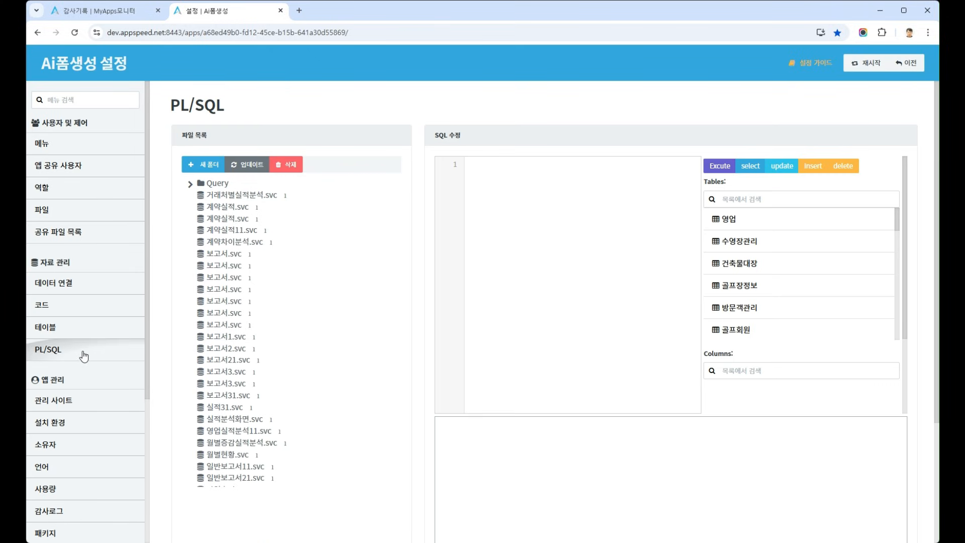
click(239, 200)
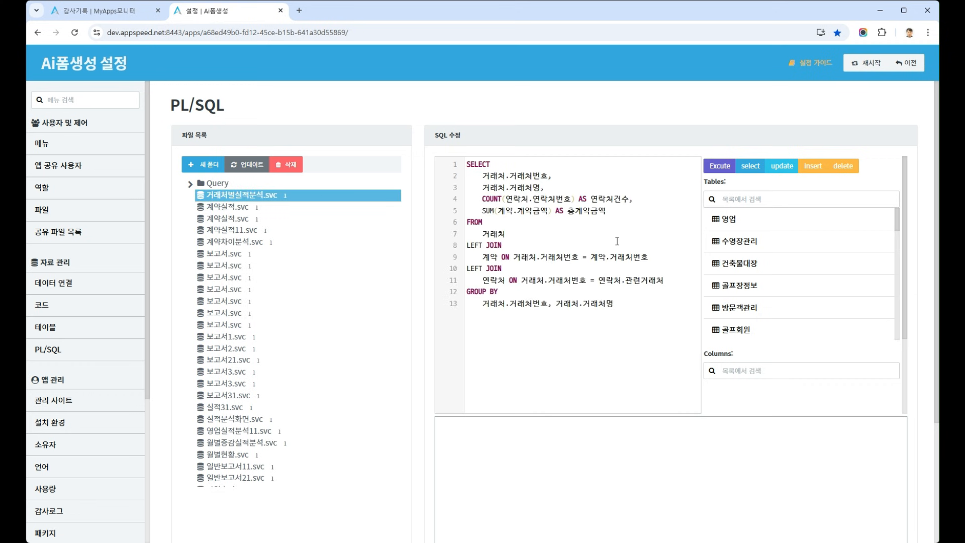
- Try a blank line after FROM in the query, remove it again, and leave the settings without saving
click(621, 311)
click(552, 226)
key(Return)
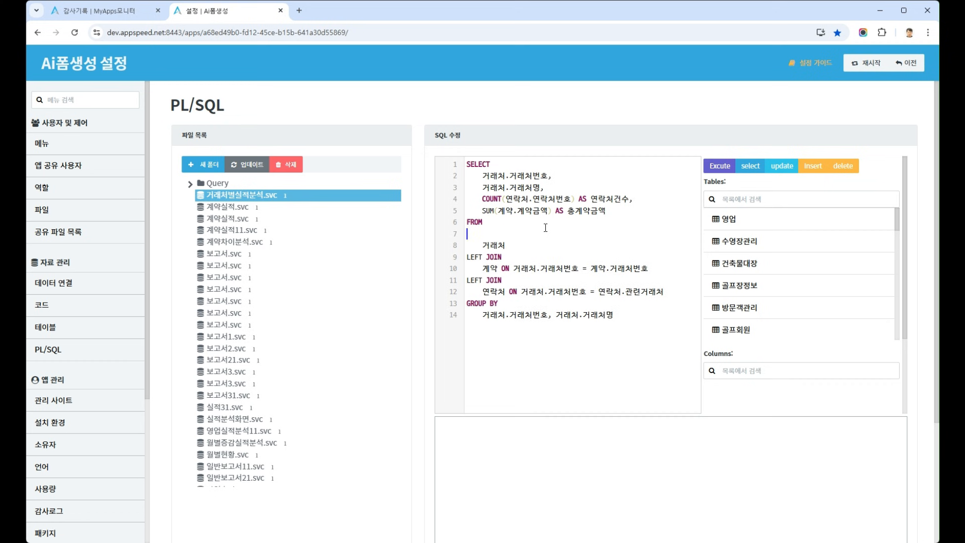
key(Delete)
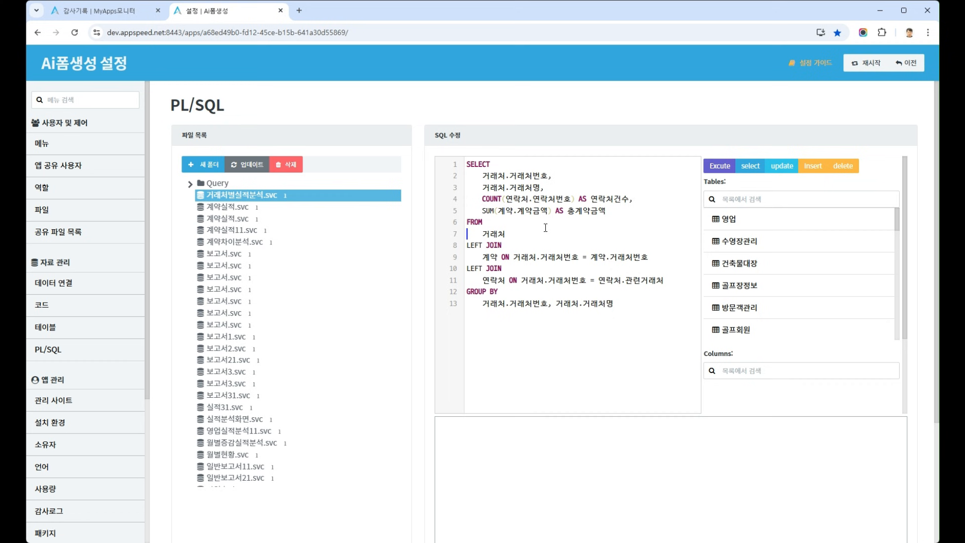
click(909, 64)
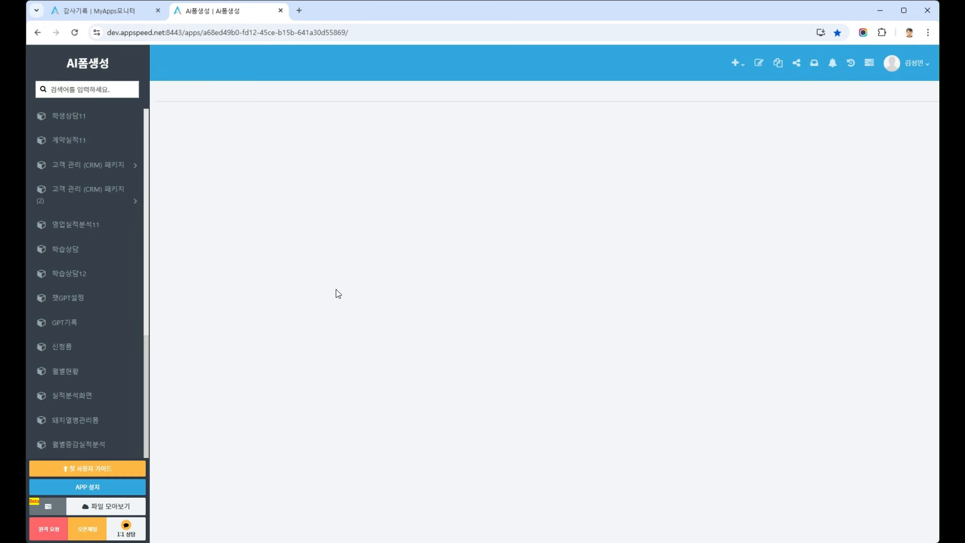